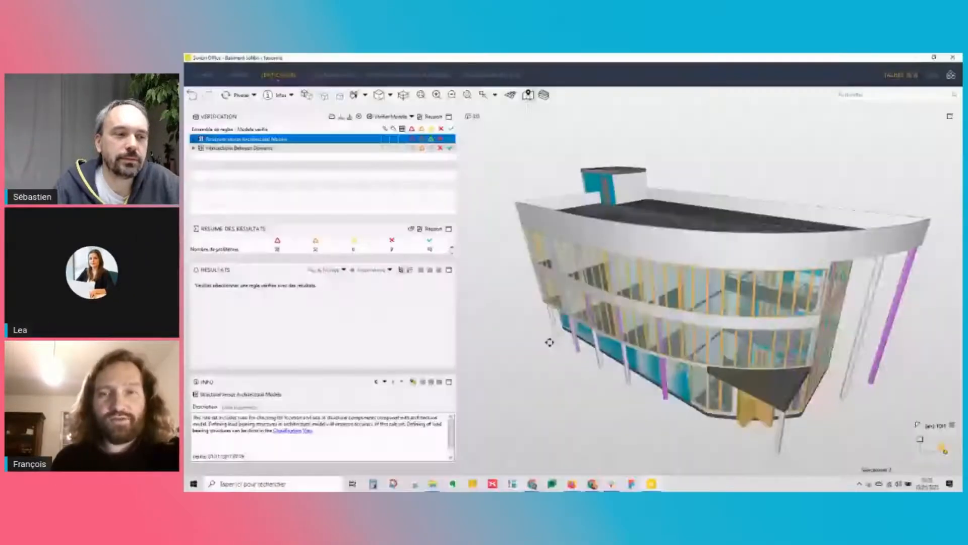
middle_click_drag(549, 342, 541, 333)
right_click(543, 366)
left_click(506, 359)
mouse_move(506, 354)
left_mouse_down()
mouse_move(527, 357)
mouse_move(519, 359)
left_mouse_up()
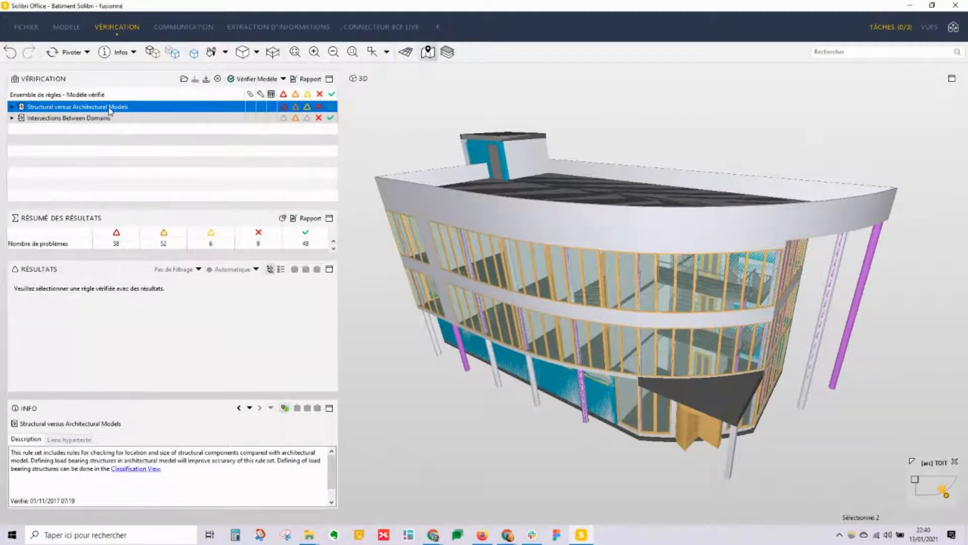
Examine the door and window intersection results of the "Doors and Windows Shouldn't Intersect with Structural Components" rule under Openings in Structural Model
left_click(12, 107)
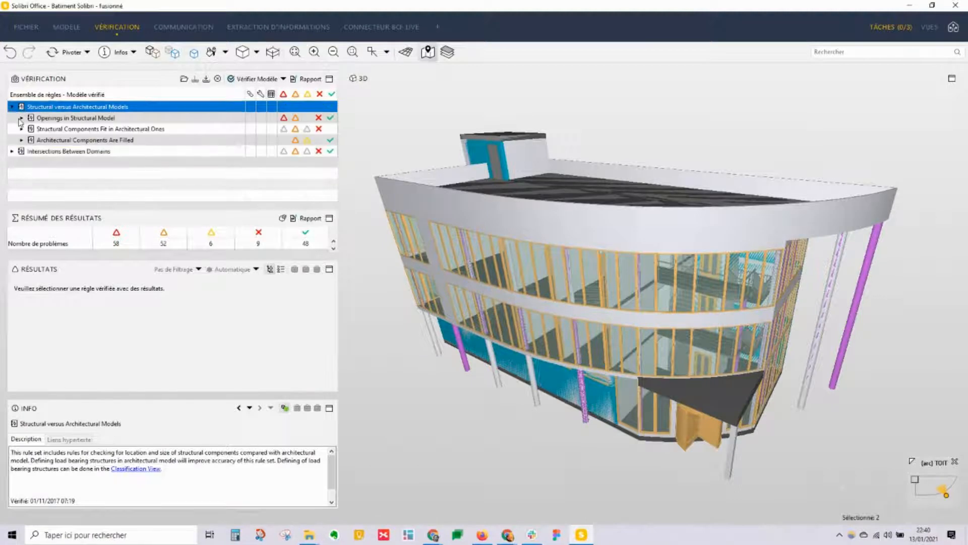
left_click(21, 117)
left_click(63, 130)
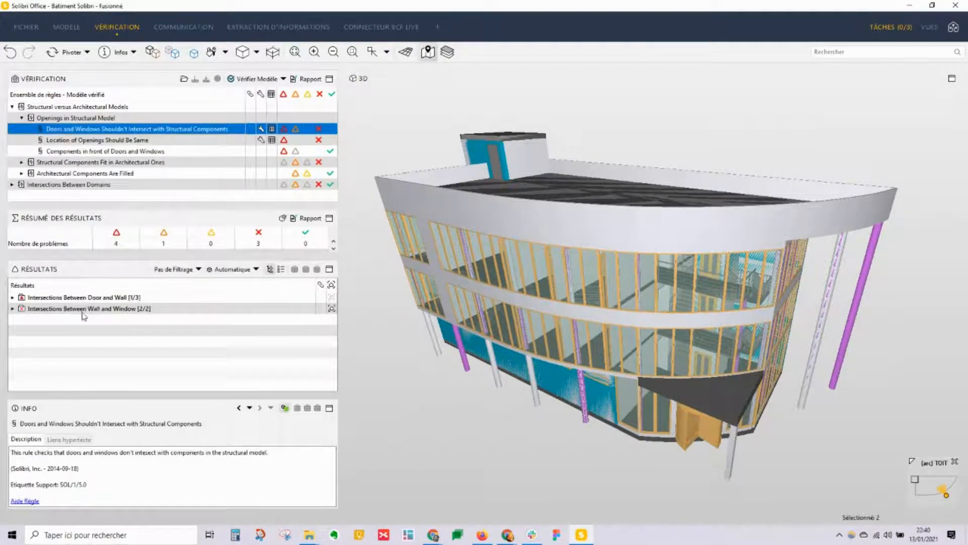
left_click(94, 298)
left_click(118, 310)
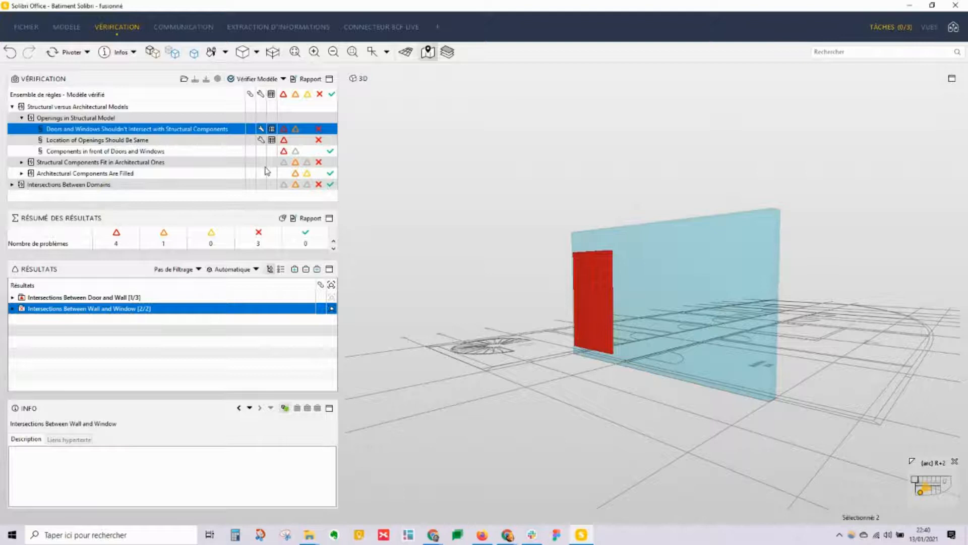
Create a new presentation, "Présentation 2", from the checking results of Structural versus Architectural Models only, excluding Intersections Between Domains
left_click(189, 27)
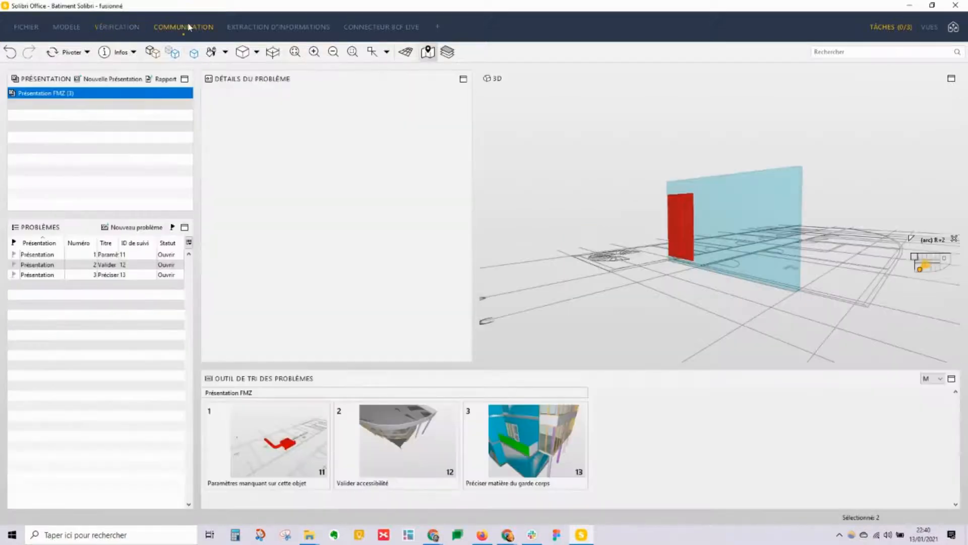
left_click(113, 78)
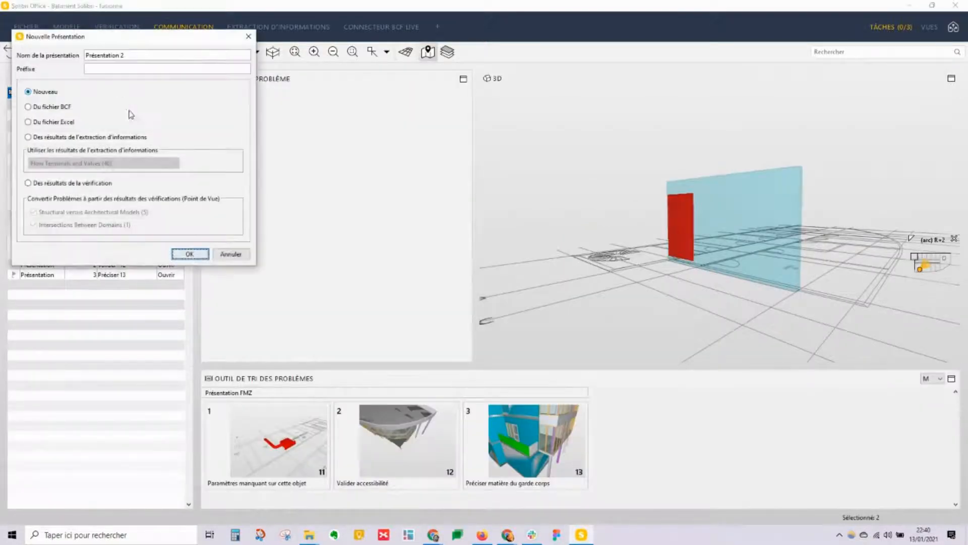
left_click(68, 184)
left_click(33, 224)
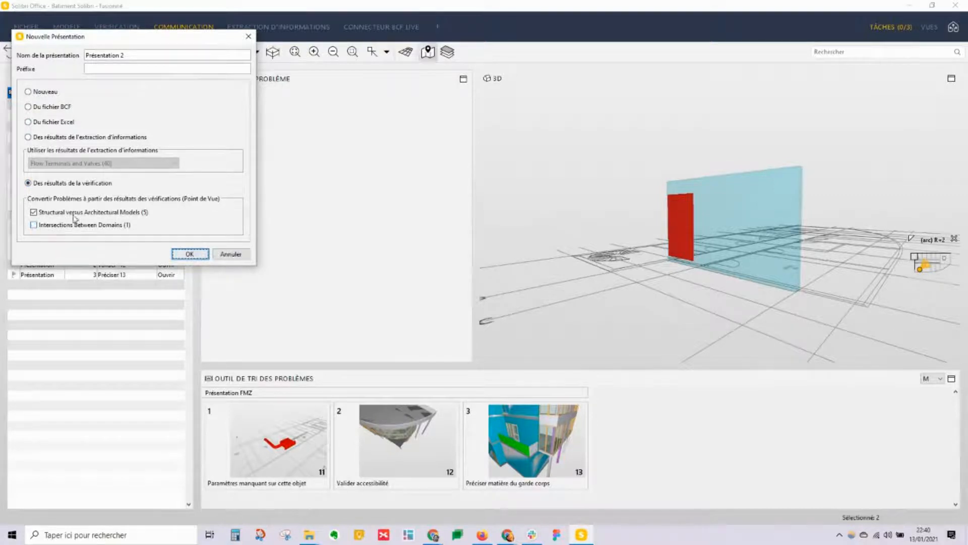
left_click(190, 253)
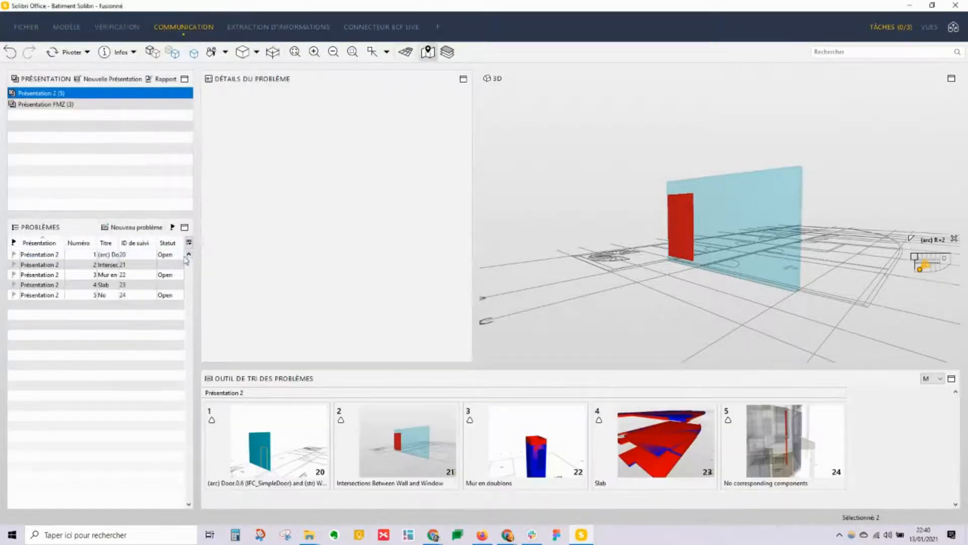
Review the issues generated in Présentation 2, from the door and wall intersection to "No corresponding components"
left_click(47, 255)
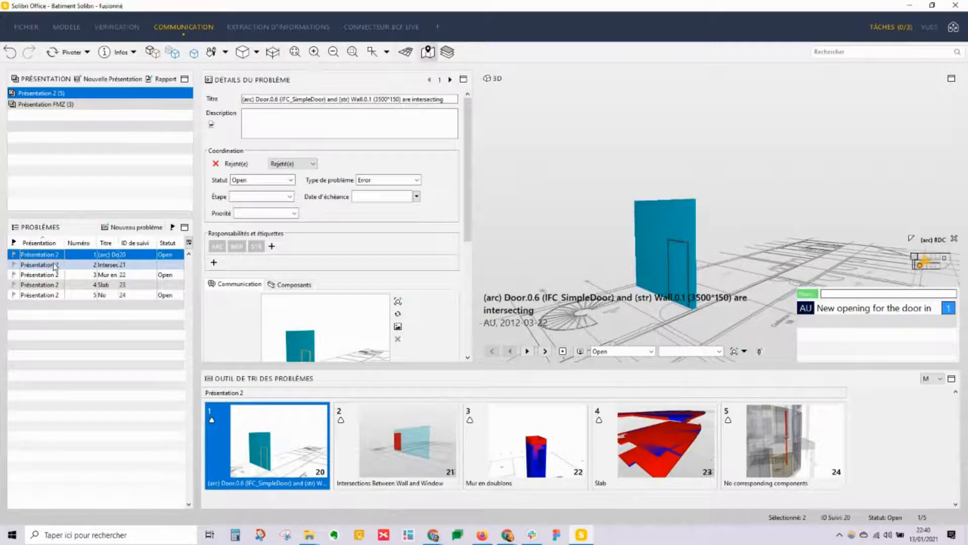
left_click(53, 264)
left_click(52, 276)
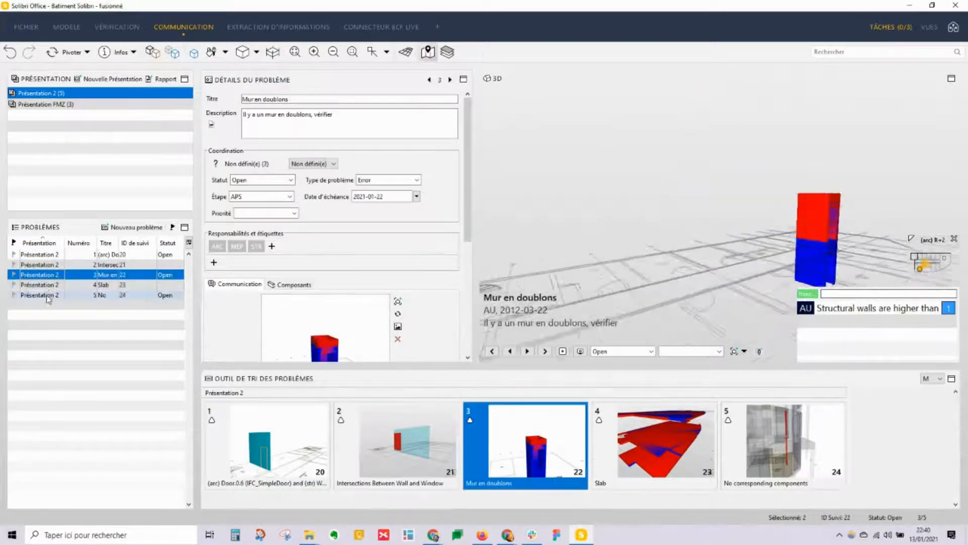
left_click(48, 295)
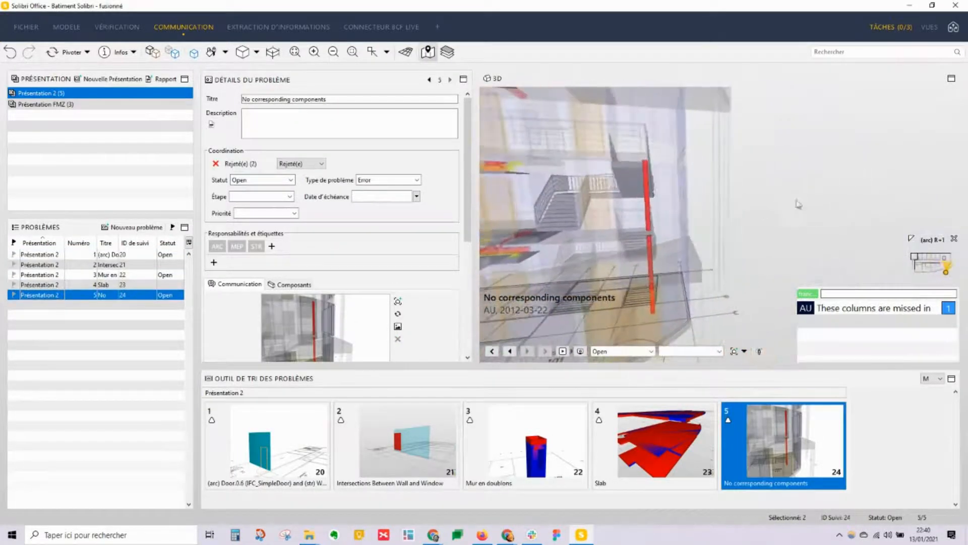
Display the whole building model in the 3D view in place of the issue's isolated components
scroll(766, 219, "down", 8)
left_click_drag(814, 199, 811, 232)
left_click(152, 49)
middle_click_drag(765, 220, 746, 216)
left_click_drag(747, 215, 779, 175)
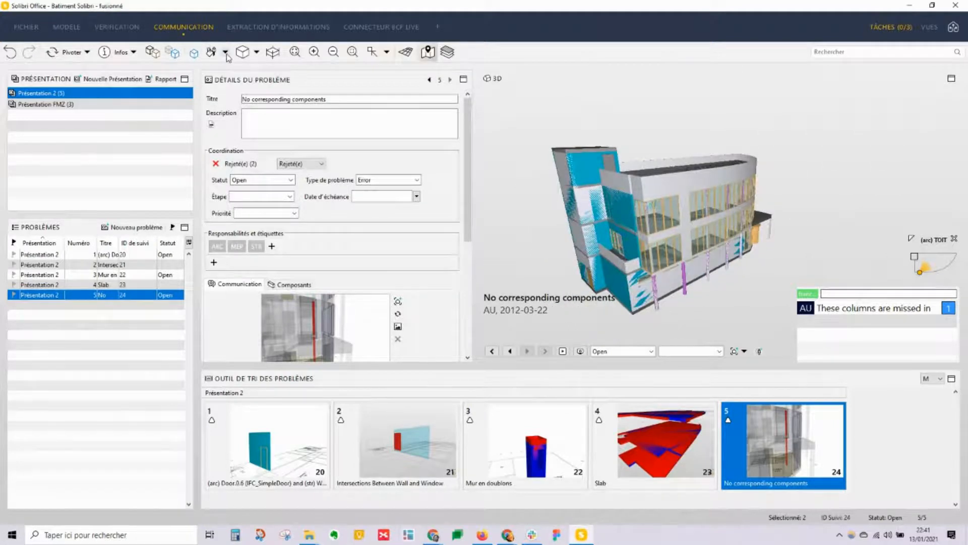
left_click_drag(558, 229, 637, 223)
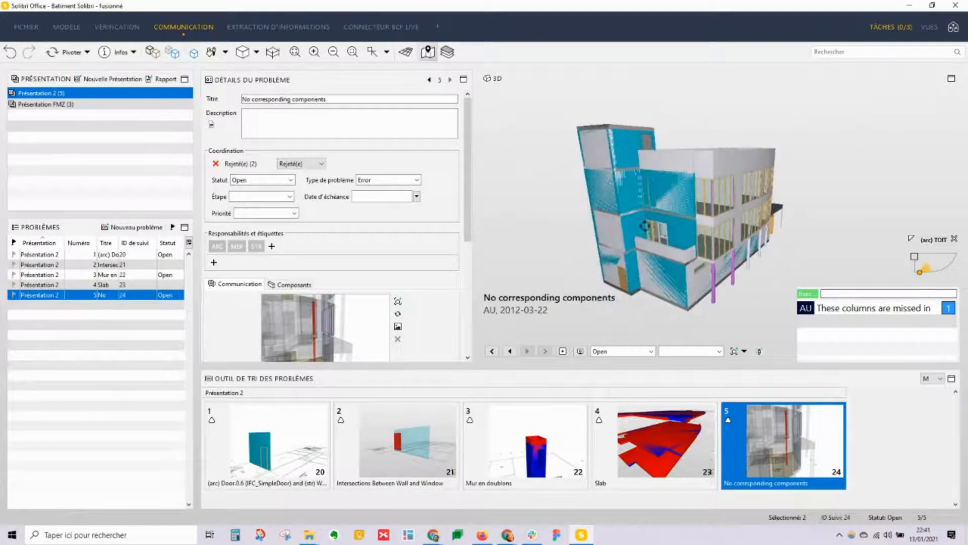
Cut the model with a section box around the selection basket and frame the remaining room from above
left_click(256, 52)
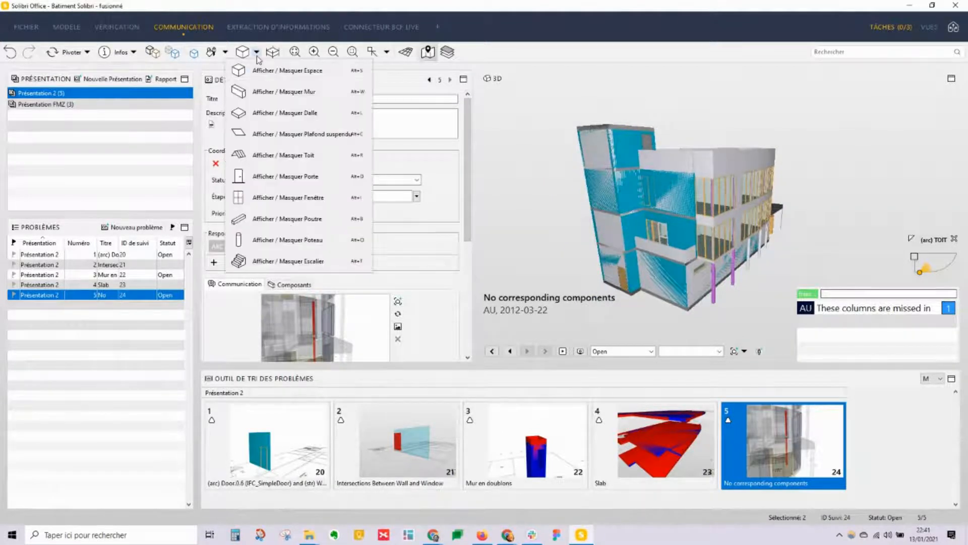
left_click(525, 189)
right_click(523, 188)
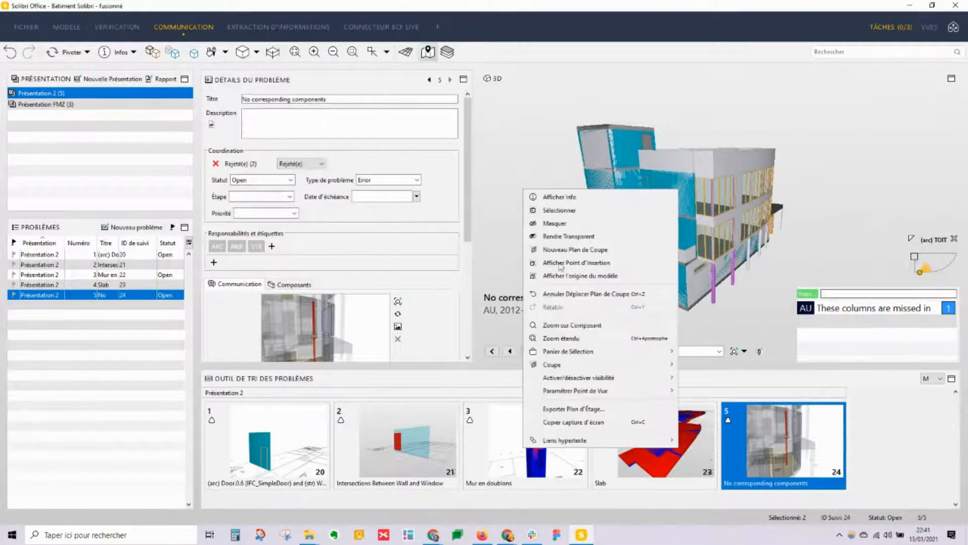
mouse_move(655, 368)
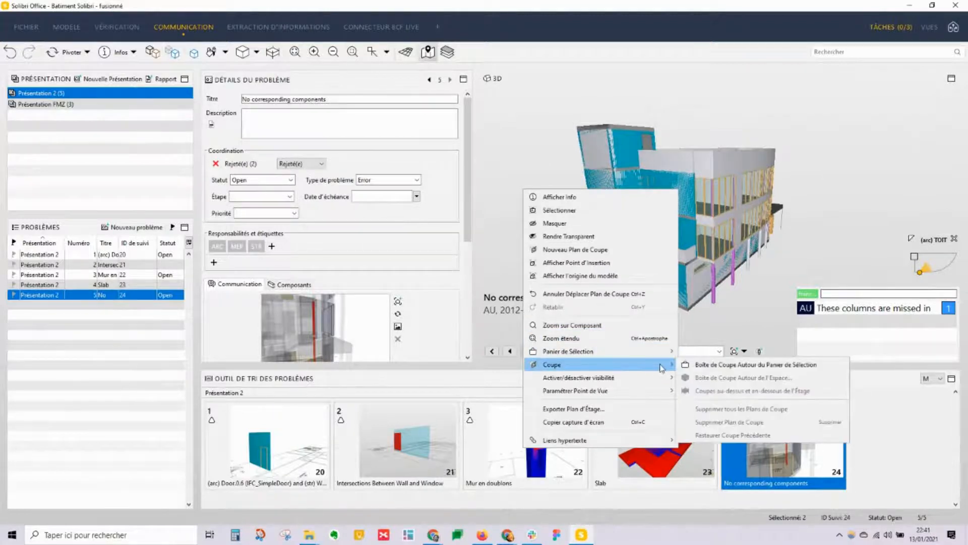
left_click(686, 364)
left_click_drag(709, 208, 596, 197)
left_click_drag(749, 247, 668, 267)
left_click_drag(689, 211, 664, 231)
scroll(667, 228, "up", 4)
left_click_drag(756, 265, 738, 258)
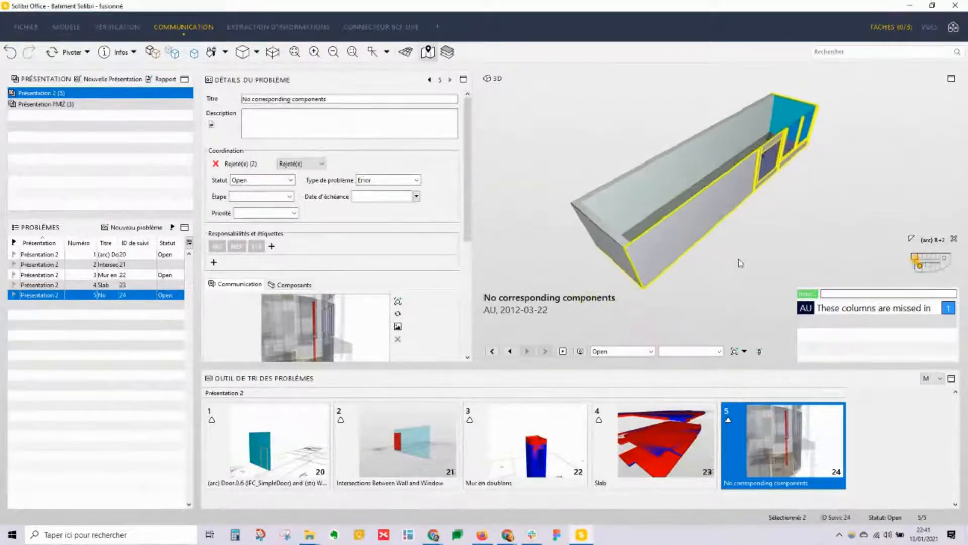
Add a new issue from the current view, titled "Pièce à redéfinir" with the description "A voir en réunion de projet"
left_click(137, 228)
type("P")
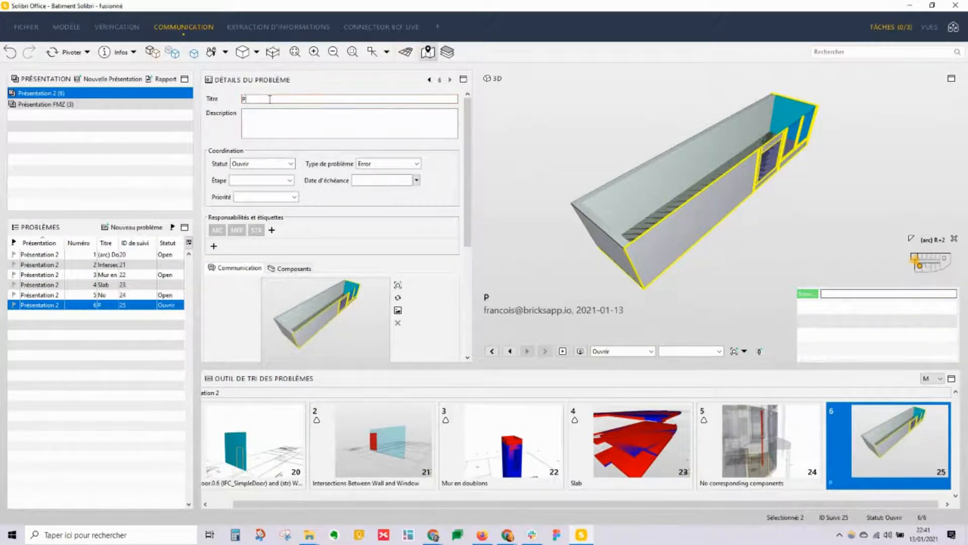
type("ièce à redéfinir")
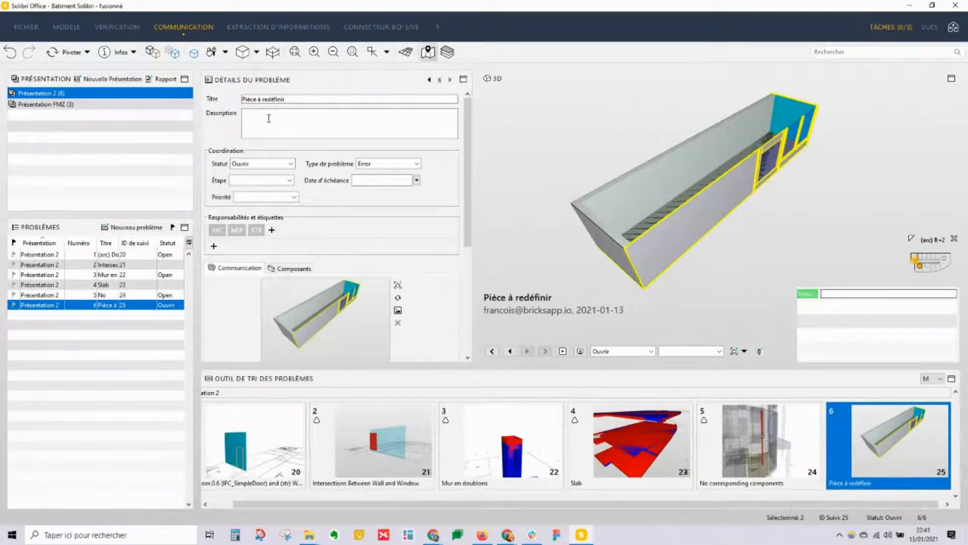
type(" voir en réunion de projet")
Look back through the other issues of Présentation 2, from the fifth to the first
left_click(31, 296)
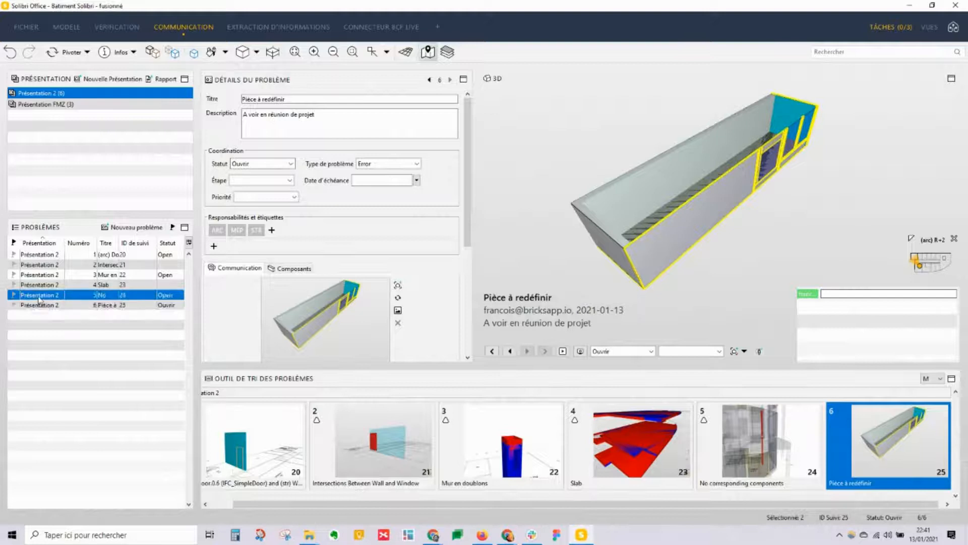
left_click(39, 285)
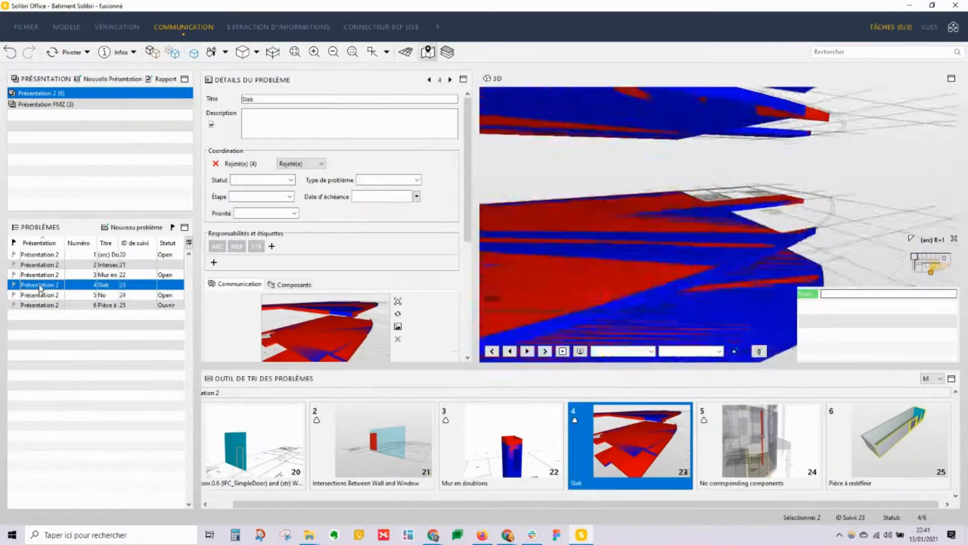
left_click(48, 275)
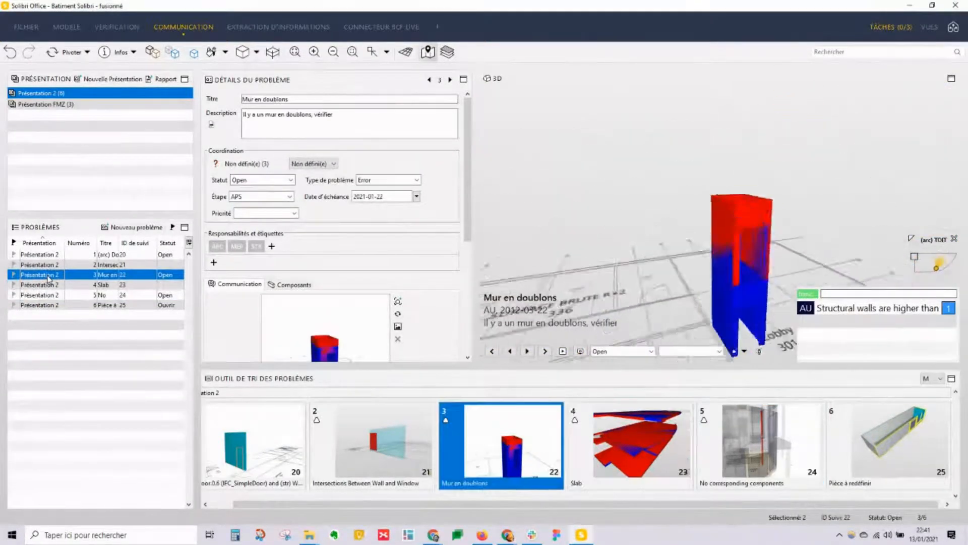
left_click(50, 265)
left_click(52, 255)
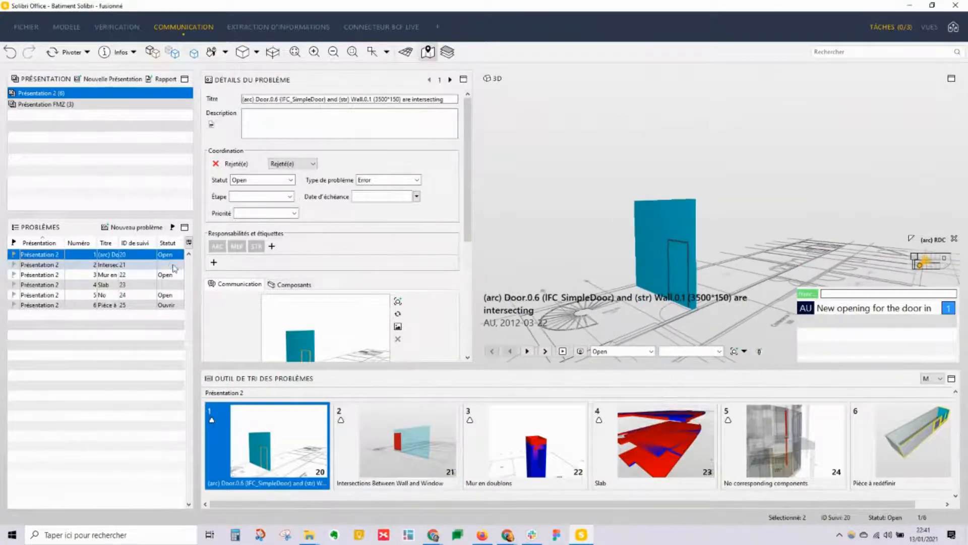
Save a BCF v2.1 report of all Présentation 2 issues, titled "Présentation Rapport Coordination 2021-01"
left_click(162, 81)
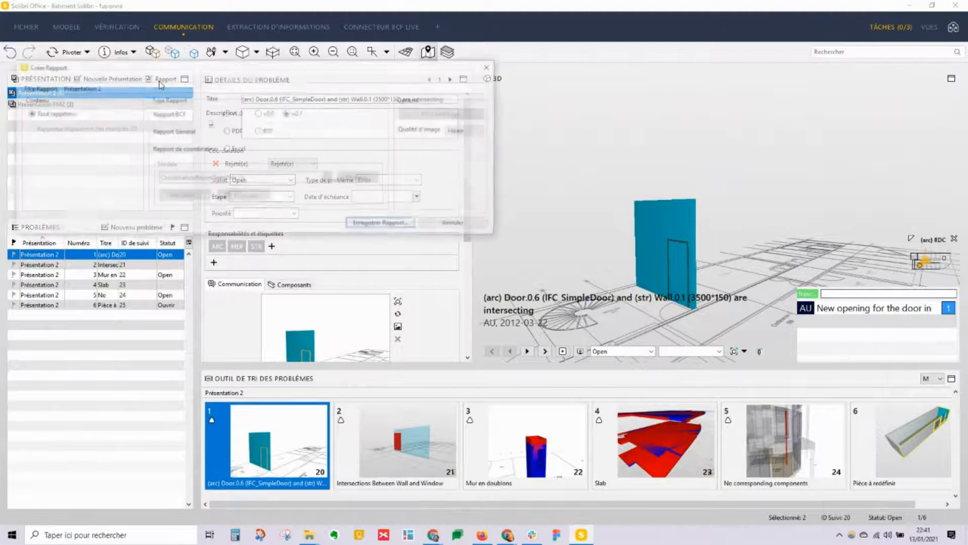
left_click(288, 114)
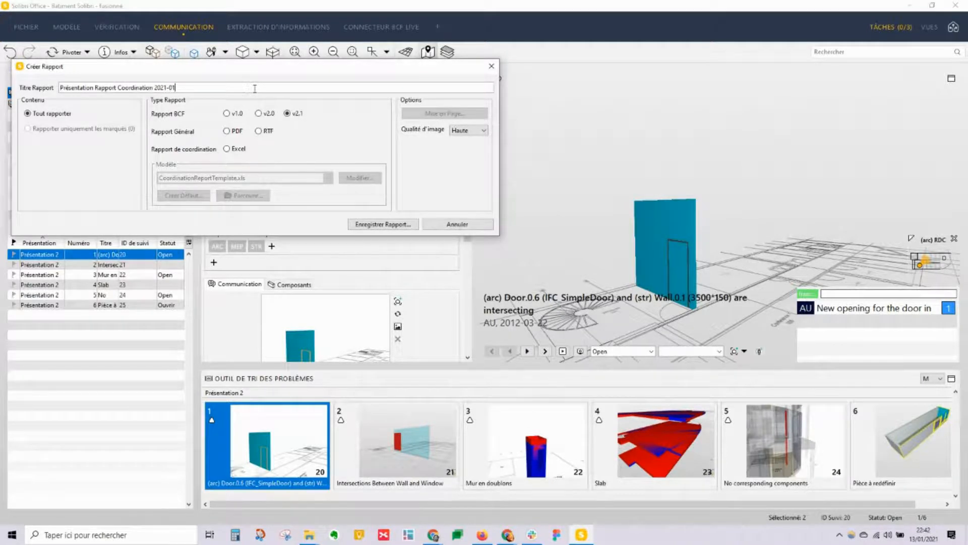
left_click(382, 224)
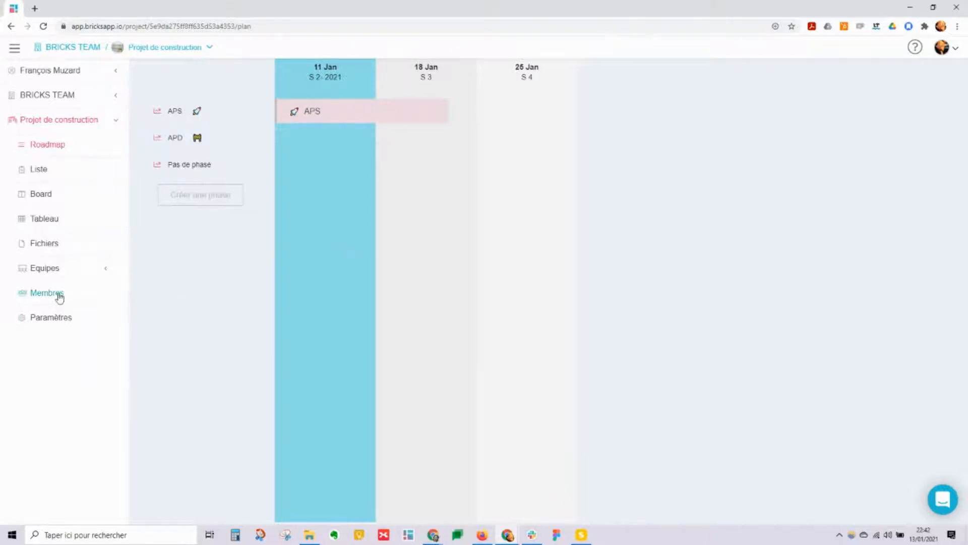
In the Bricks project's import settings, start a BCF import with the local file "Présentation Rapport Coordination 2021-01.bcf"
left_click(54, 322)
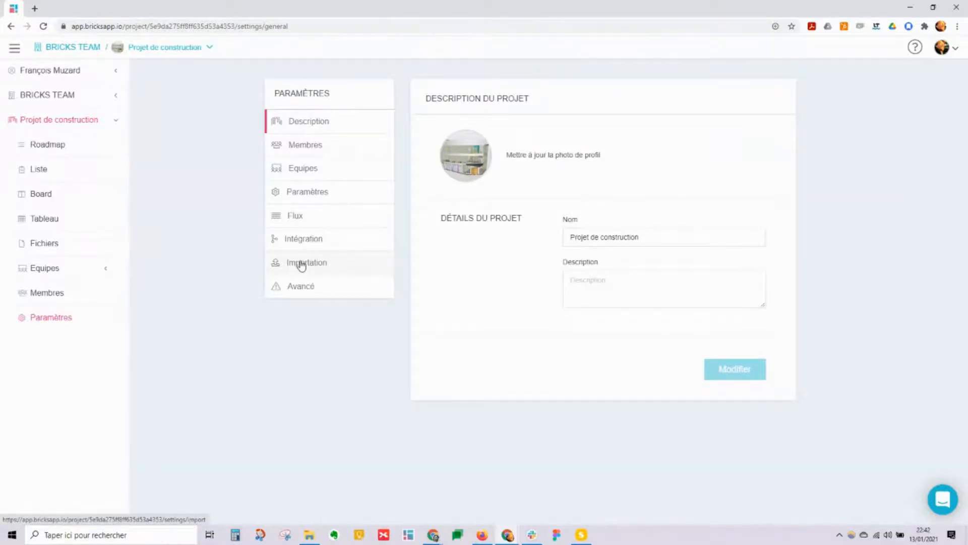
left_click(301, 265)
left_click(751, 160)
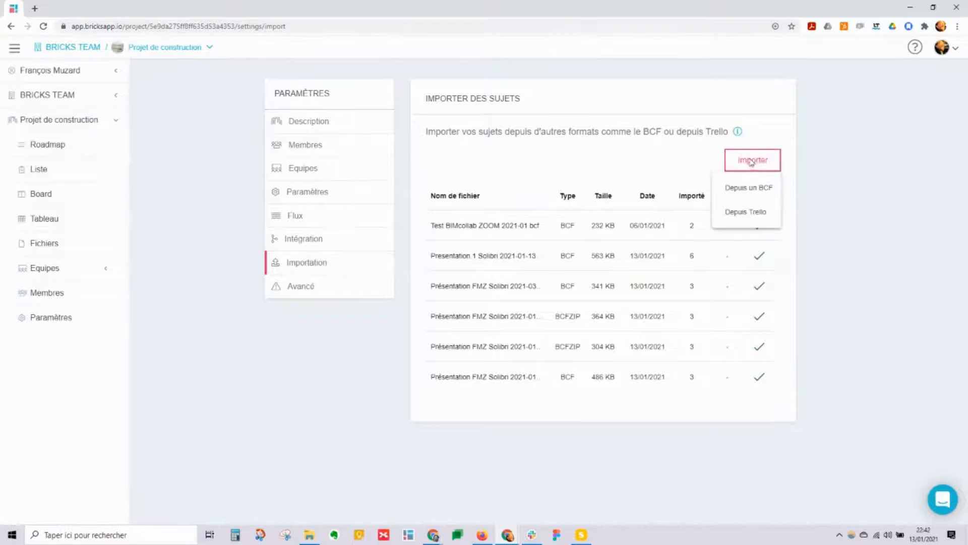
left_click(749, 189)
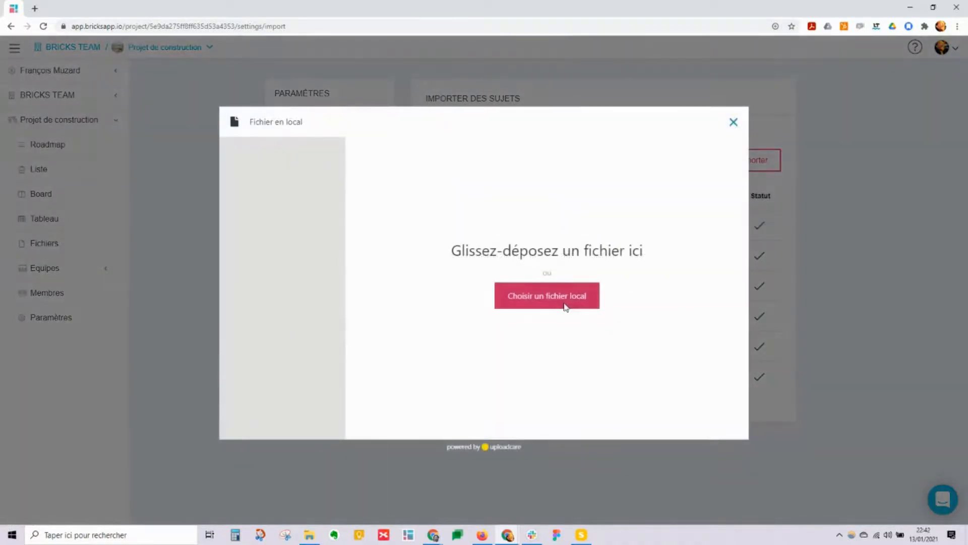
left_click(560, 297)
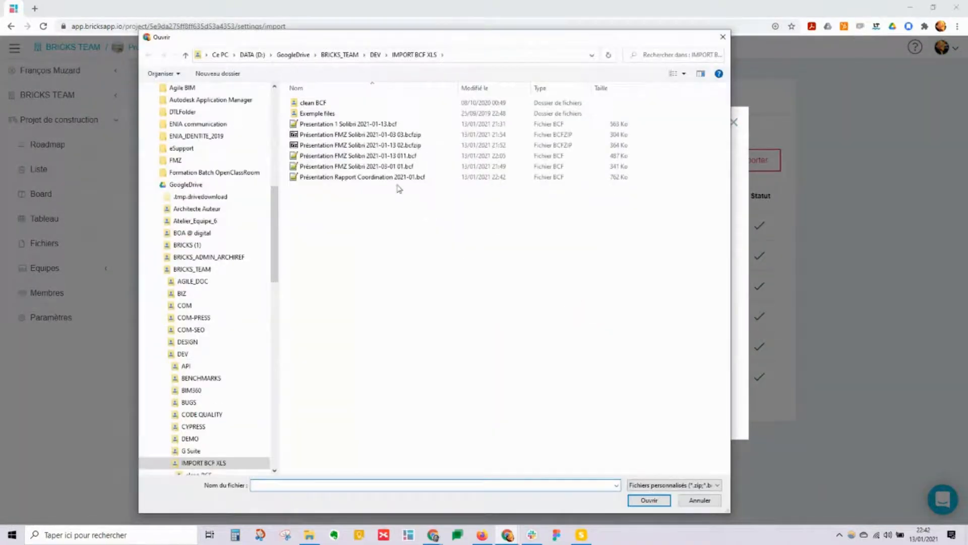
left_click(392, 177)
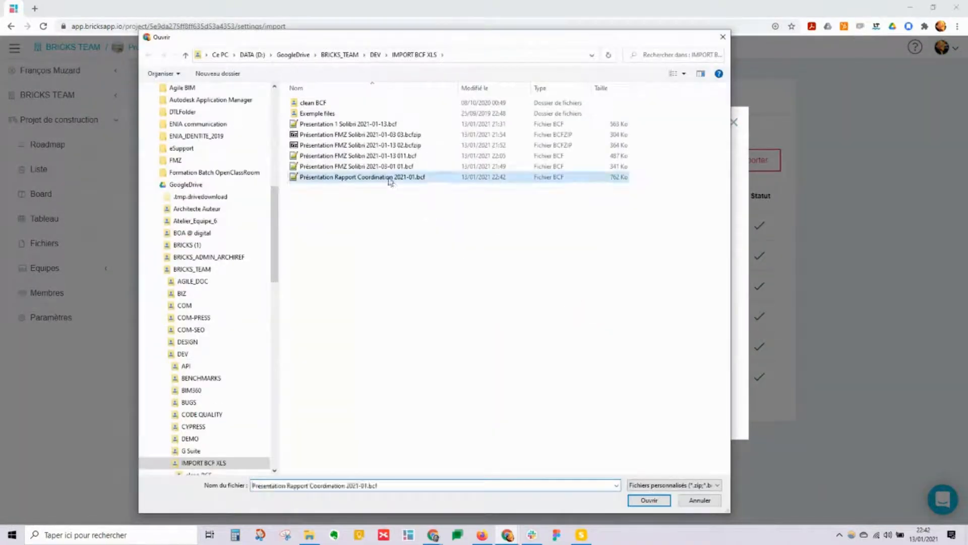
left_click(639, 499)
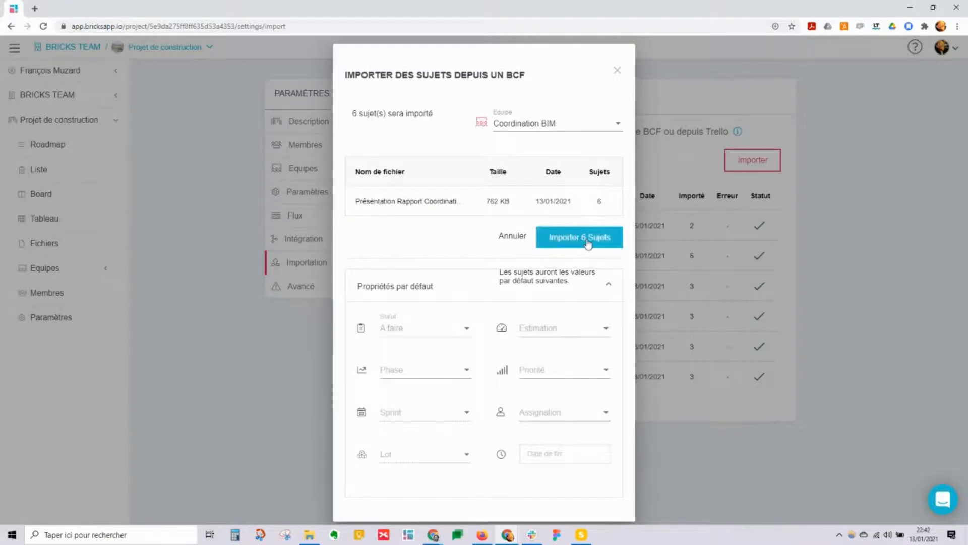
Set the default phase to APS and import the BCF topics into the Coordination BIM team
left_click(435, 375)
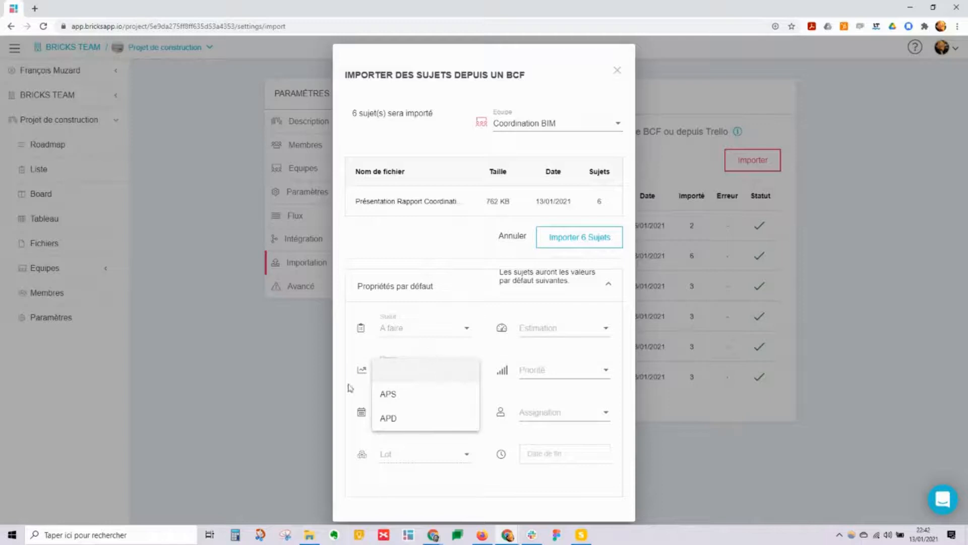
left_click(403, 396)
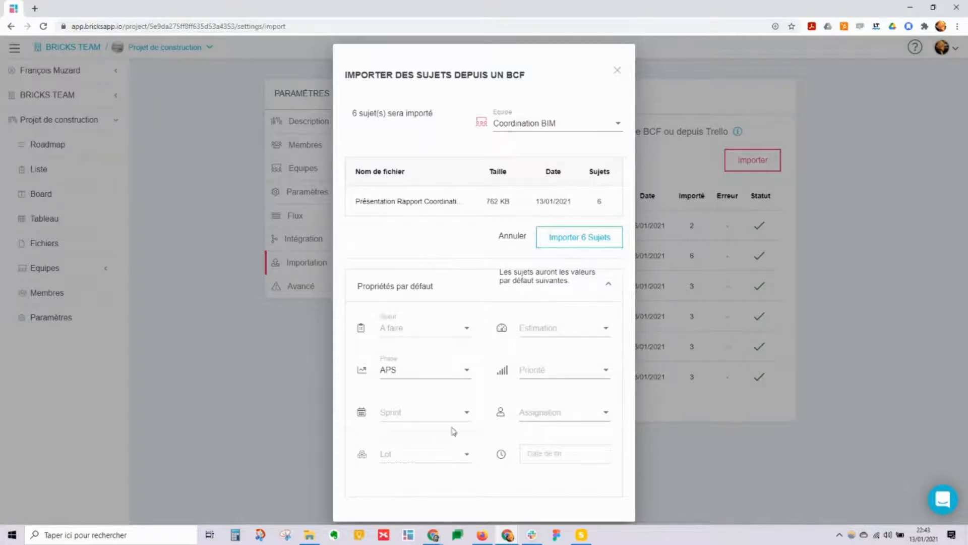
left_click(578, 237)
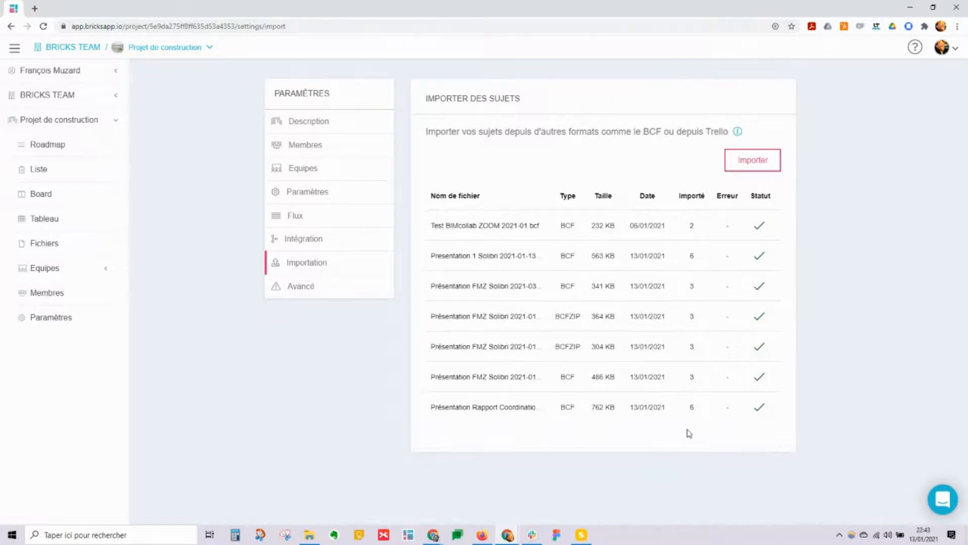
Review the imported BCF topics in the Coordination BIM team's list, examining the descriptions, comments and snapshots of #28, #27 and #26
left_click(44, 174)
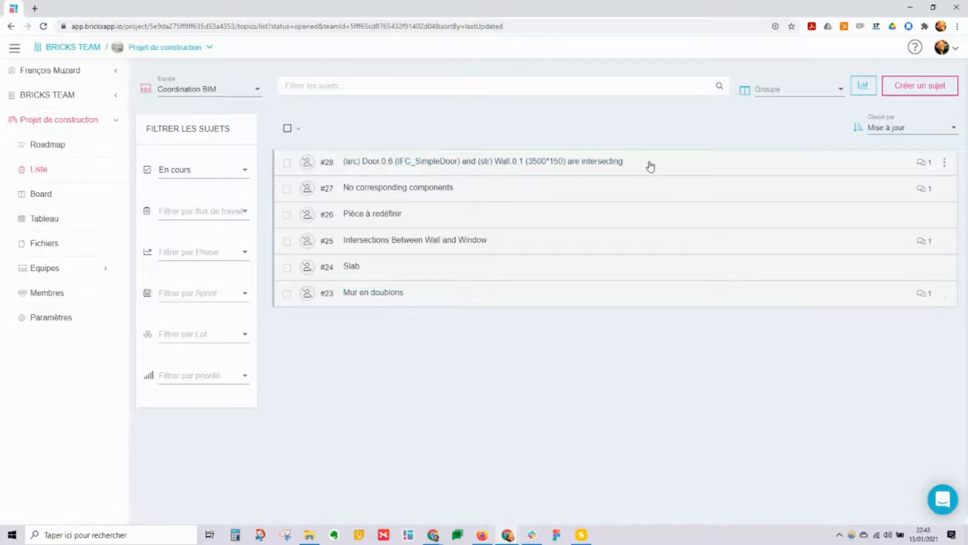
left_click(546, 160)
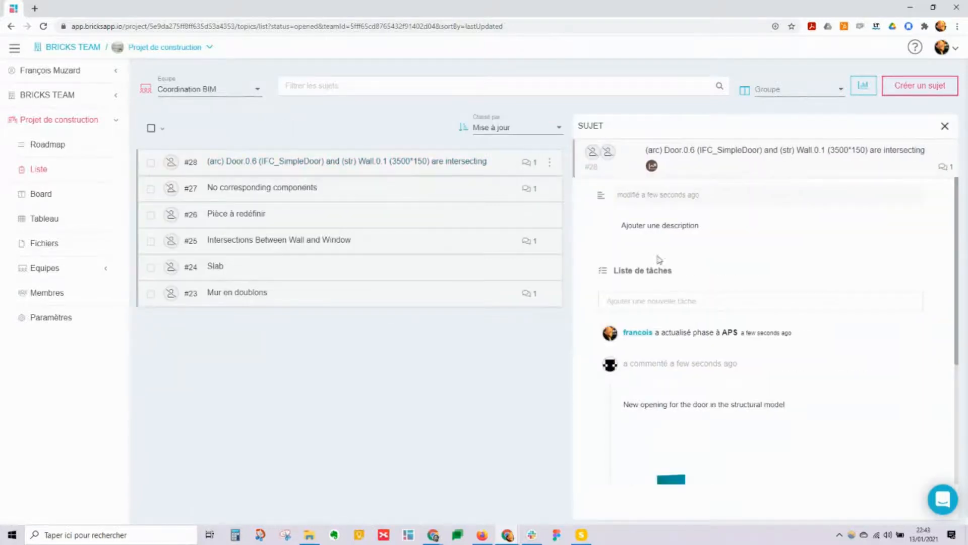
scroll(757, 366, "down", 4)
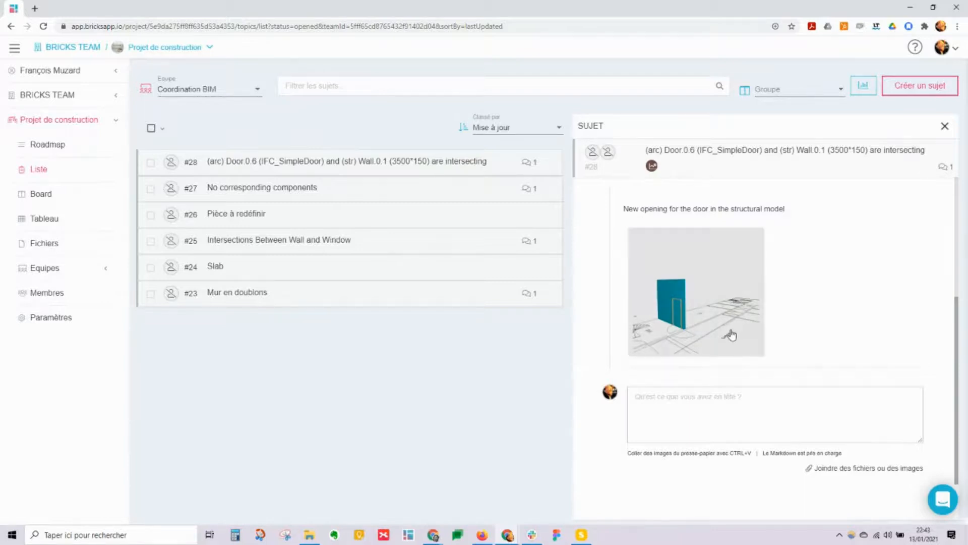
scroll(731, 334, "up", 4)
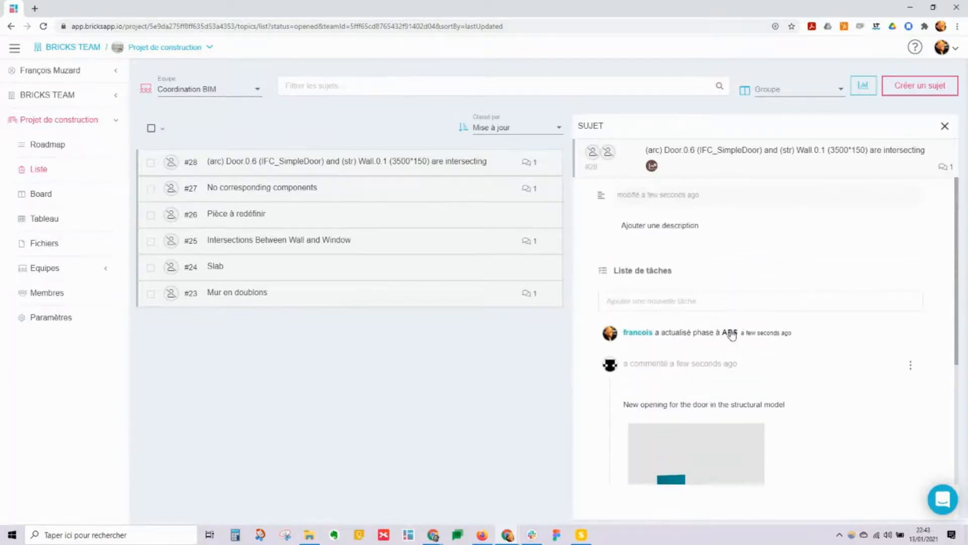
left_click(316, 189)
left_click(326, 223)
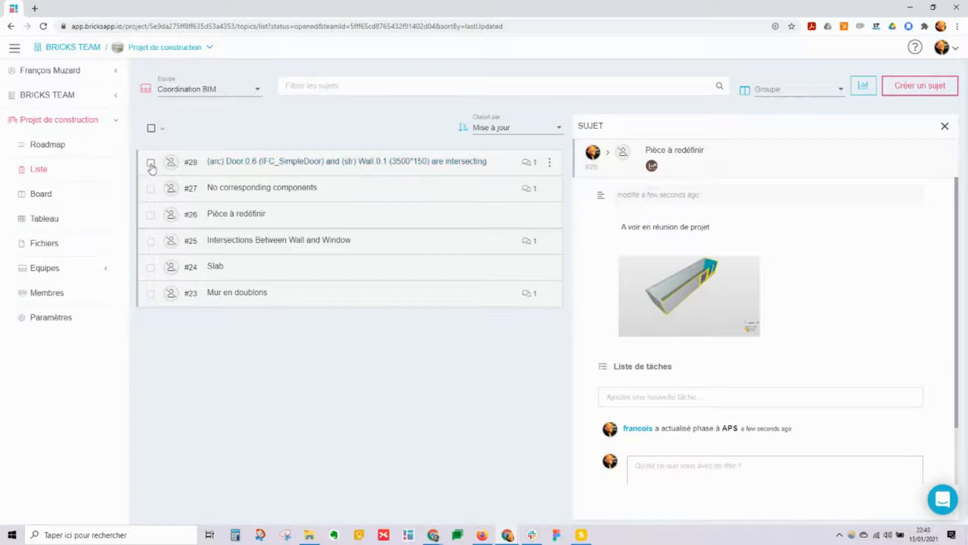
left_click(303, 191)
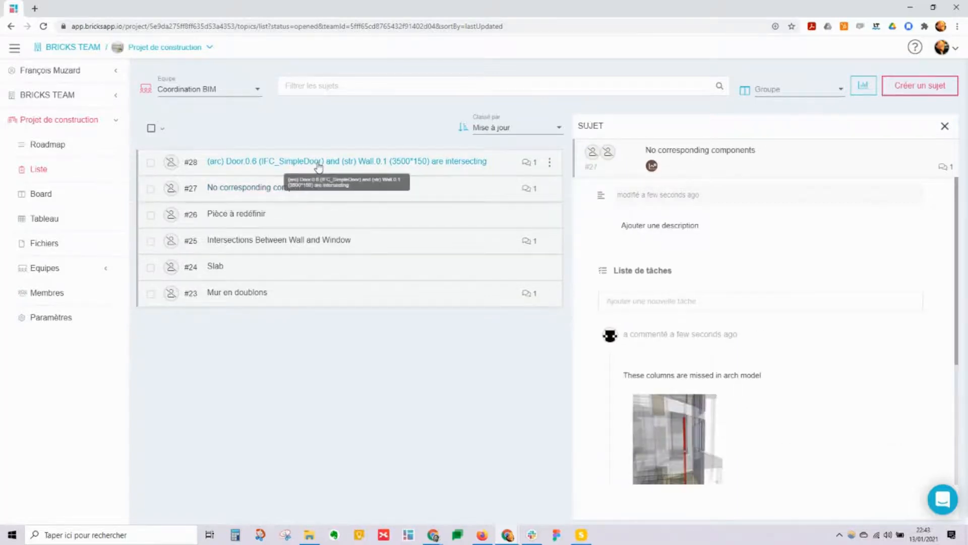
left_click(318, 162)
left_click(302, 188)
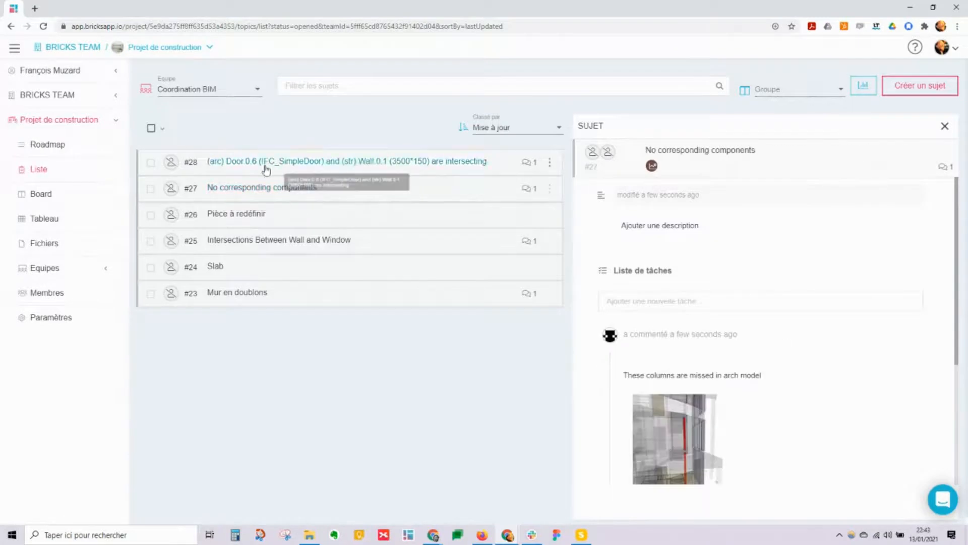
Set the end date of topics #28 and #27 together to 22 January 2021, clear the selection and close the topic details
left_click(150, 163)
left_click(150, 190)
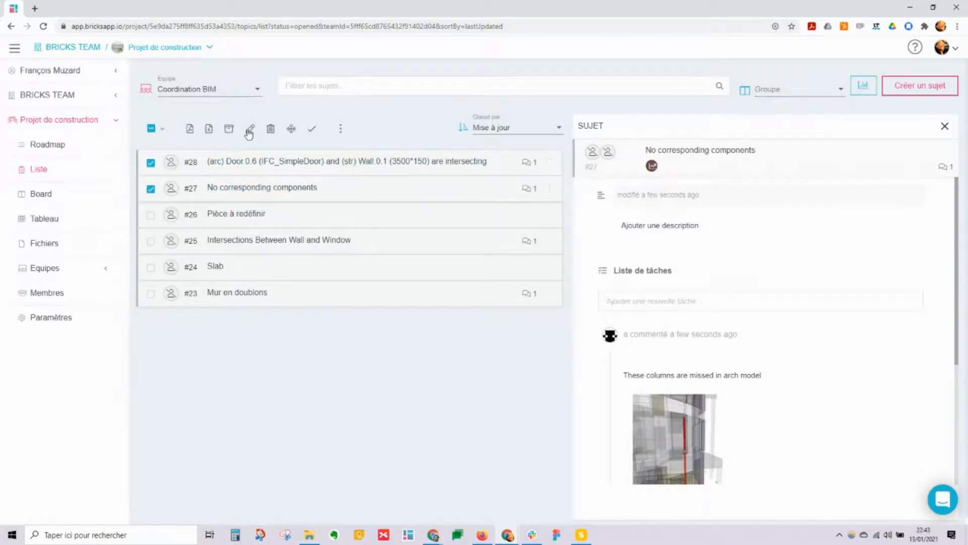
left_click(250, 130)
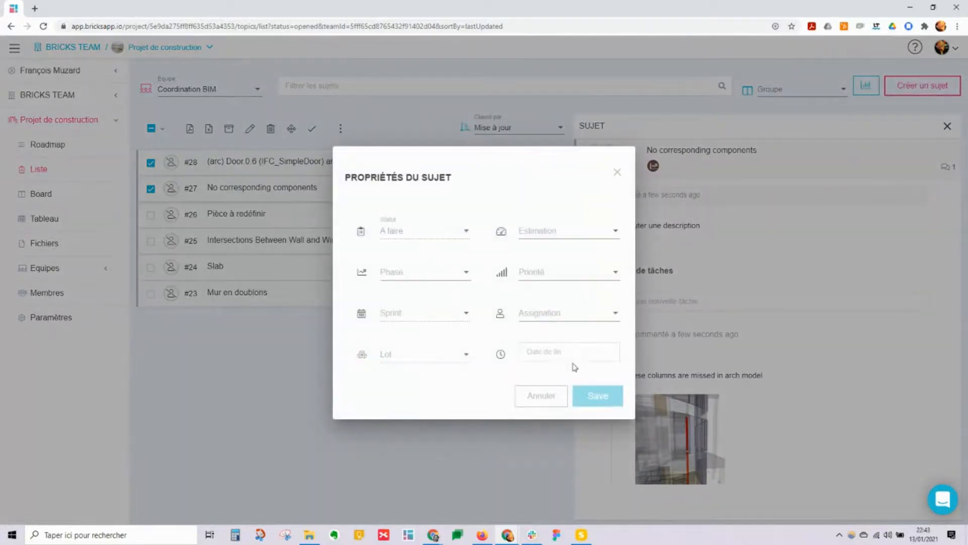
left_click(562, 352)
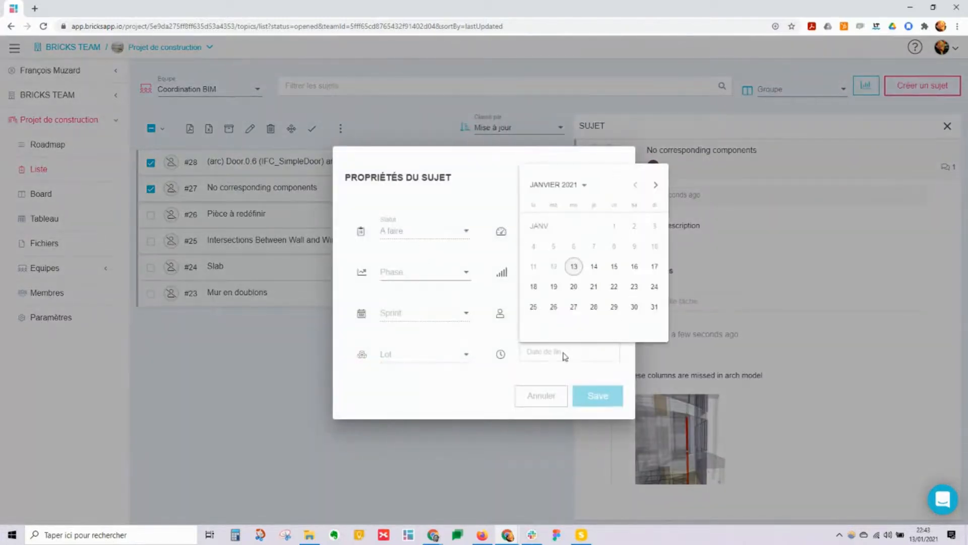
left_click(615, 287)
left_click(597, 399)
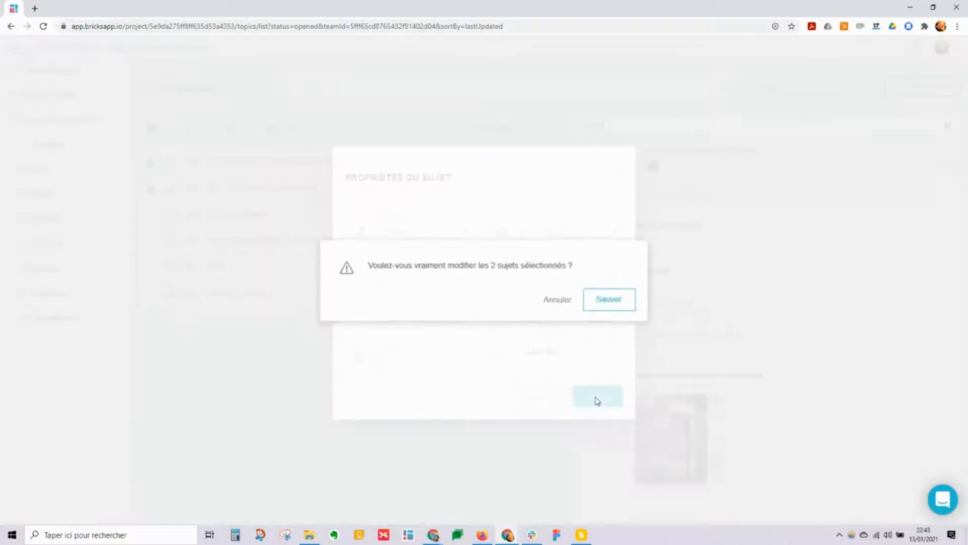
left_click(605, 301)
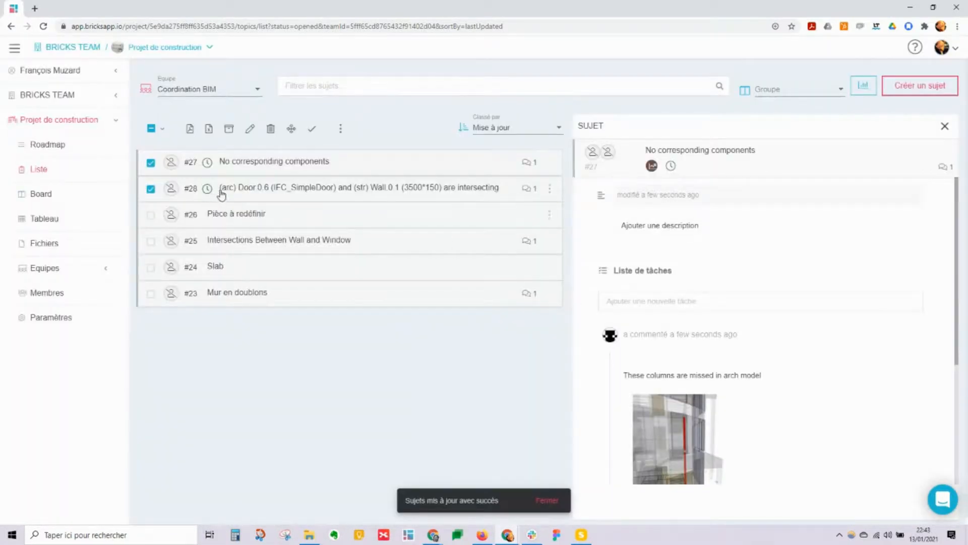
left_click(151, 130)
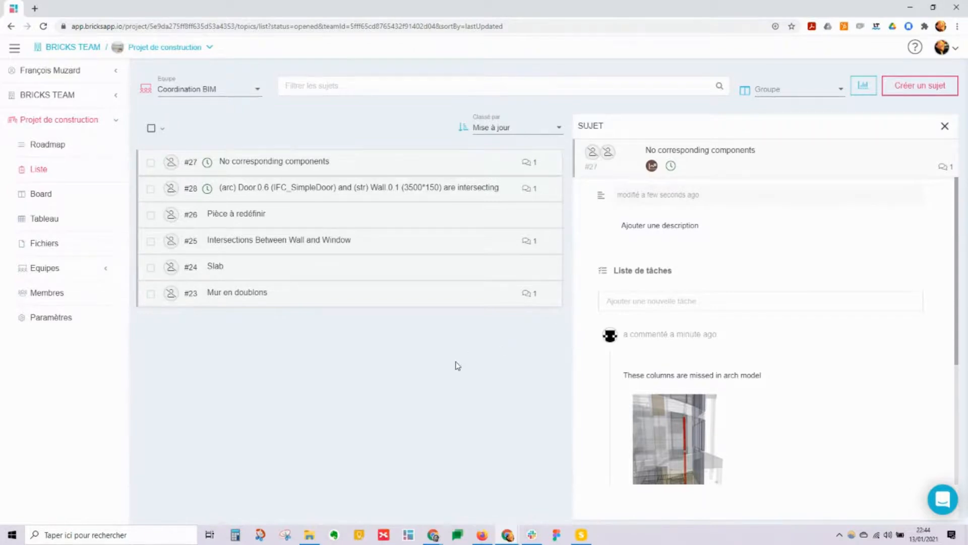
left_click(945, 127)
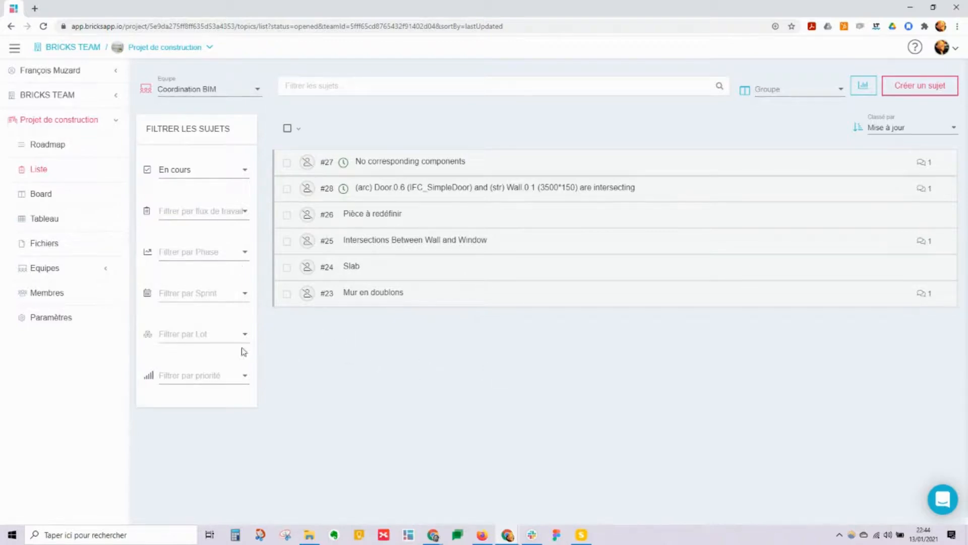
On the workflow board, add the tasks "Vérification architecte" and "Validation en rénion" to the topic Mur en doublons
left_click(55, 198)
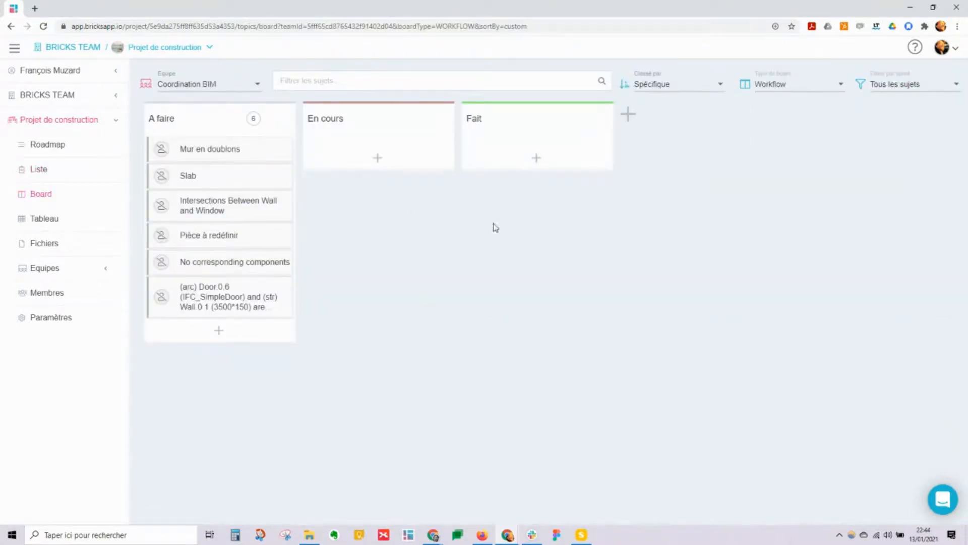
left_click(233, 156)
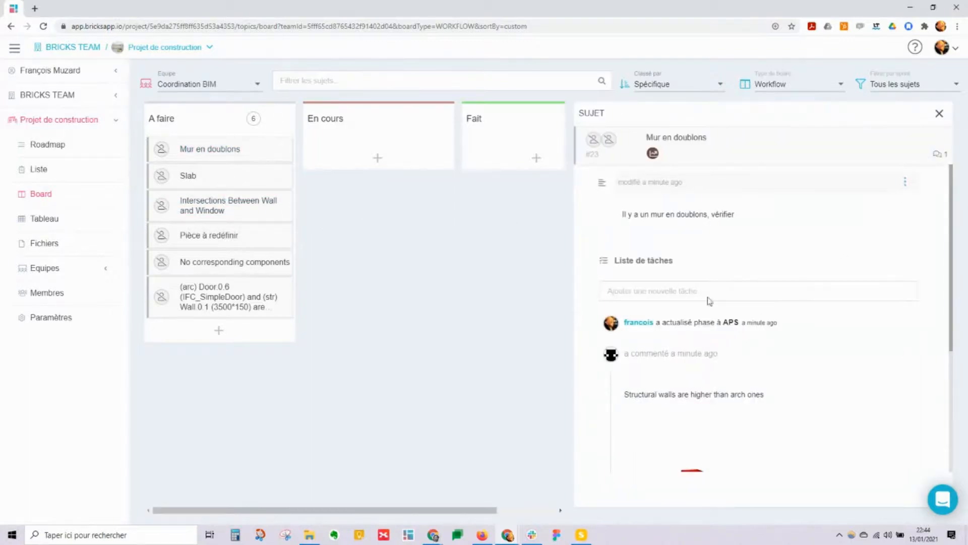
left_click(666, 296)
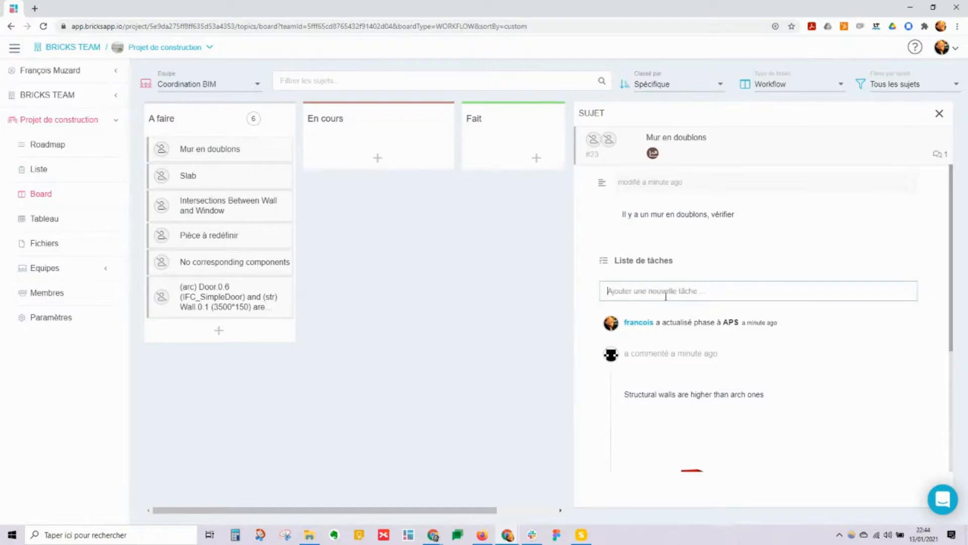
type("Vérification architecte")
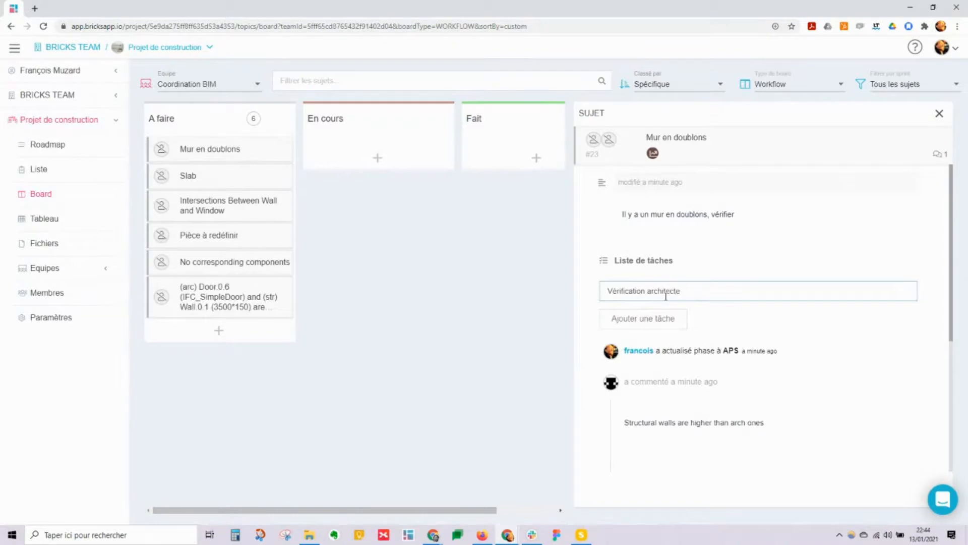
key("Return")
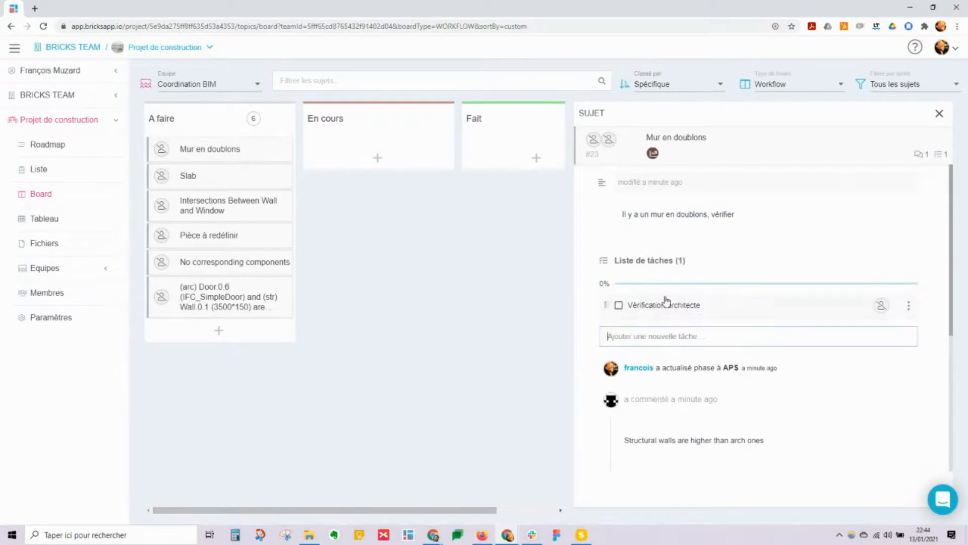
type("Validat")
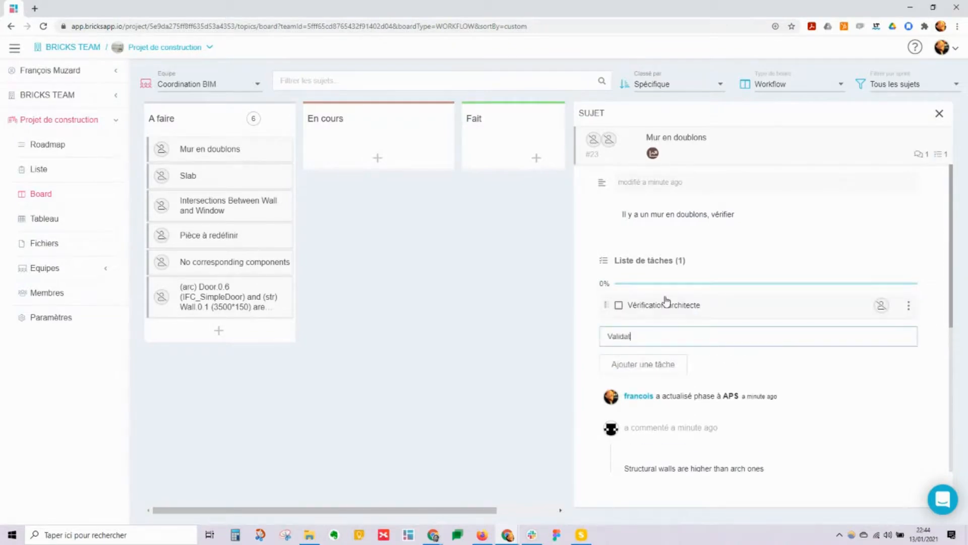
type("ion en rénion")
key("Return")
Try to correct the spelling of the last word in the task "Validation en rénion"
left_click(688, 337)
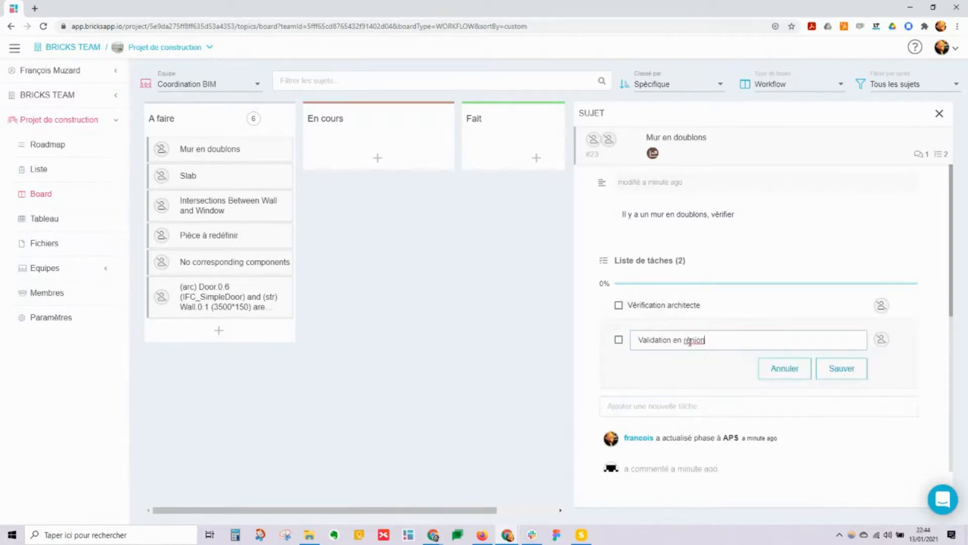
right_click(691, 342)
left_click(716, 349)
left_click(830, 371)
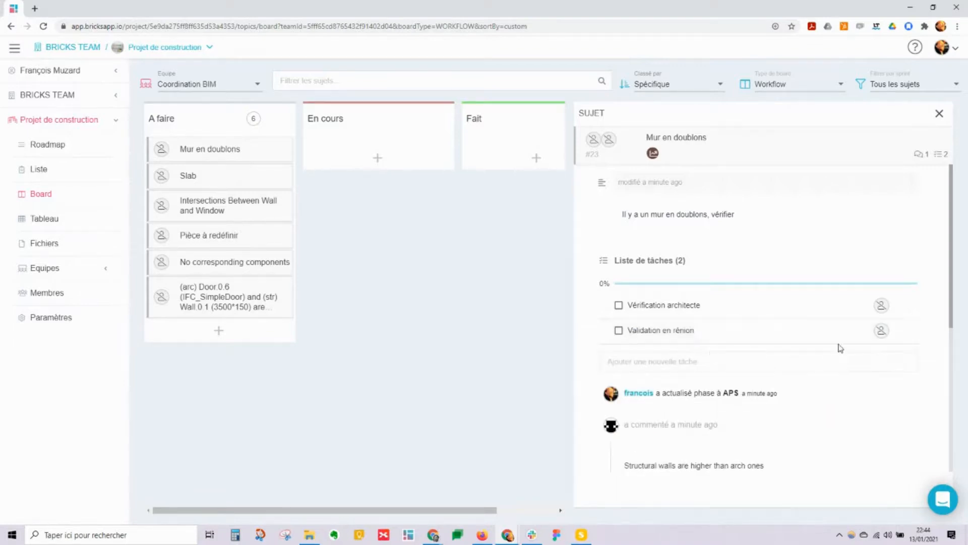
Check the possible assignees for the second task and the topic's comment snapshot, and close Mur en doublons
left_click(880, 333)
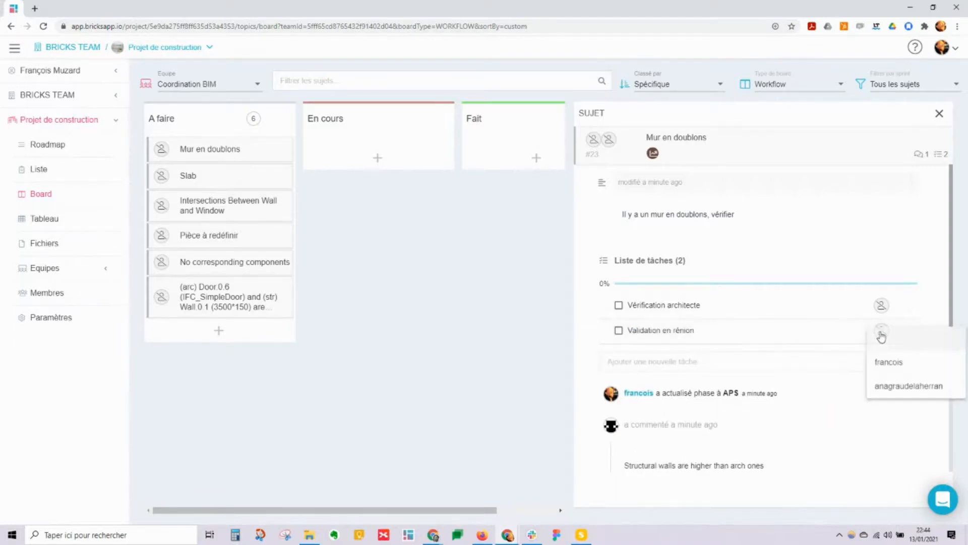
left_click(831, 362)
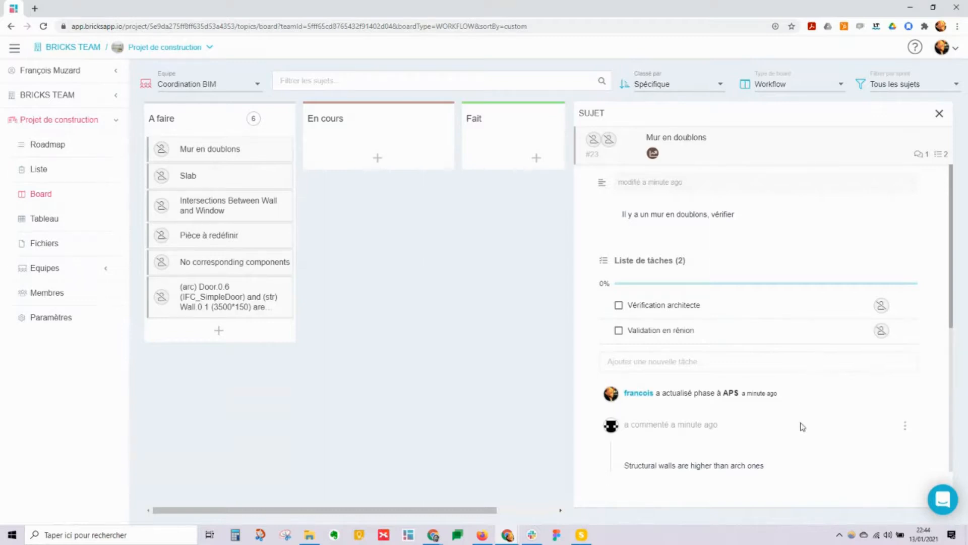
scroll(799, 428, "down", 3)
scroll(799, 432, "down", 2)
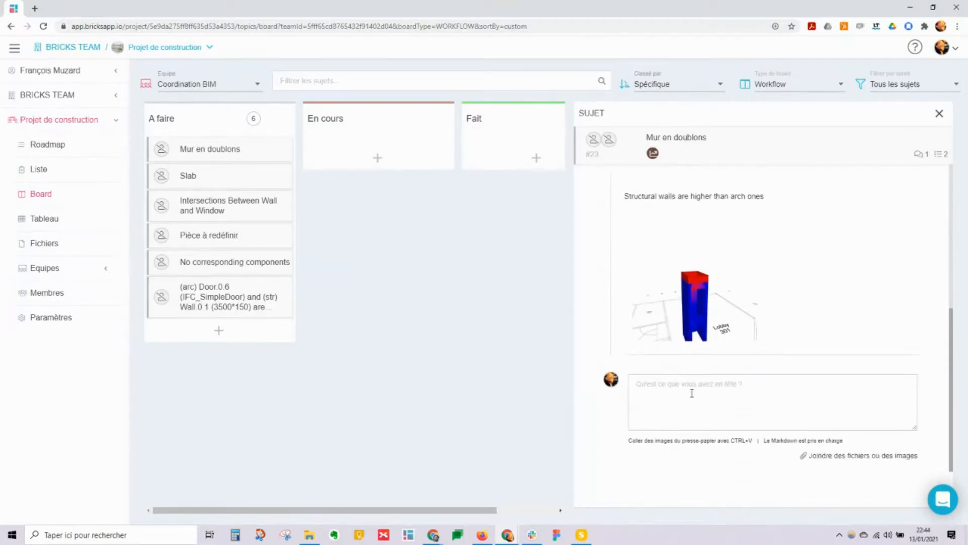
scroll(687, 396, "up", 5)
left_click(939, 113)
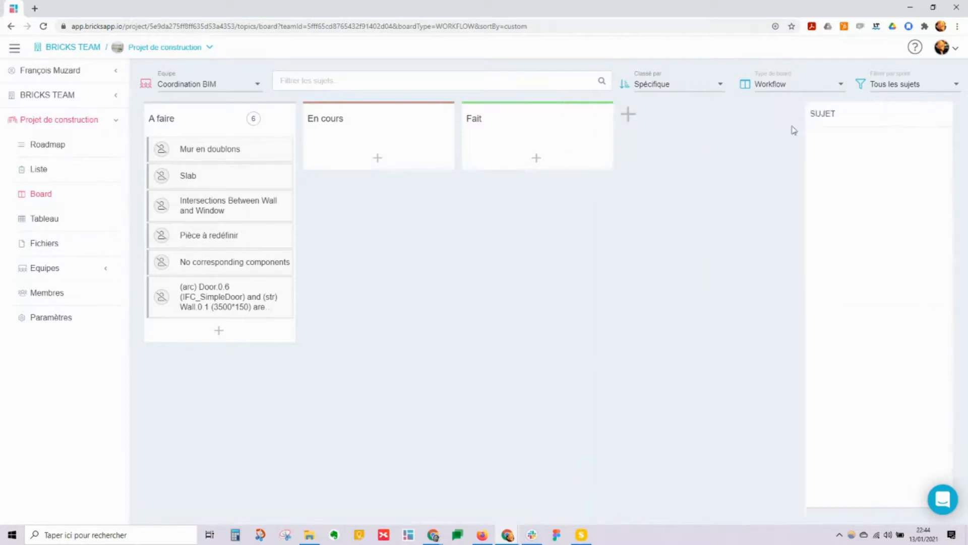
Move Mur en doublons to En cours and add a board column named "Validation BIM"
left_click_drag(255, 152, 361, 145)
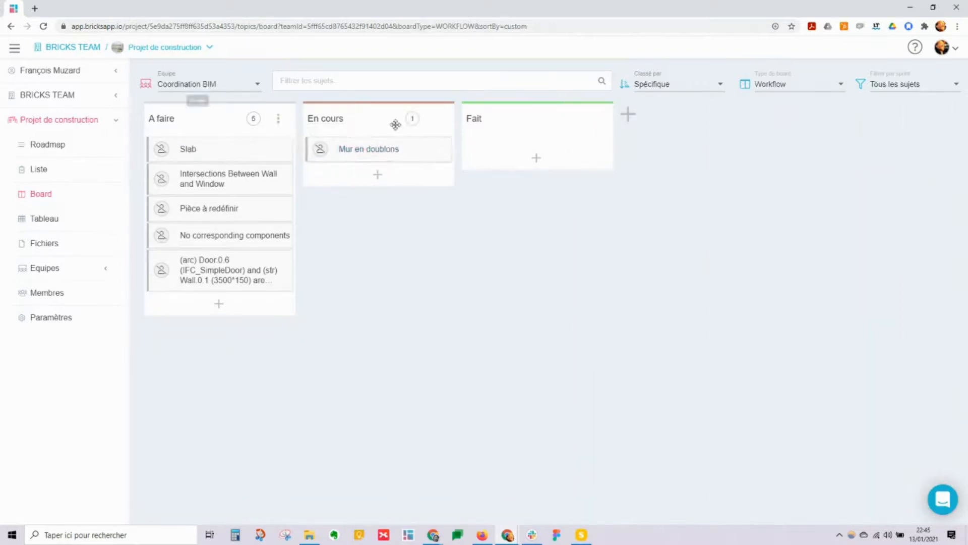
left_click(625, 137)
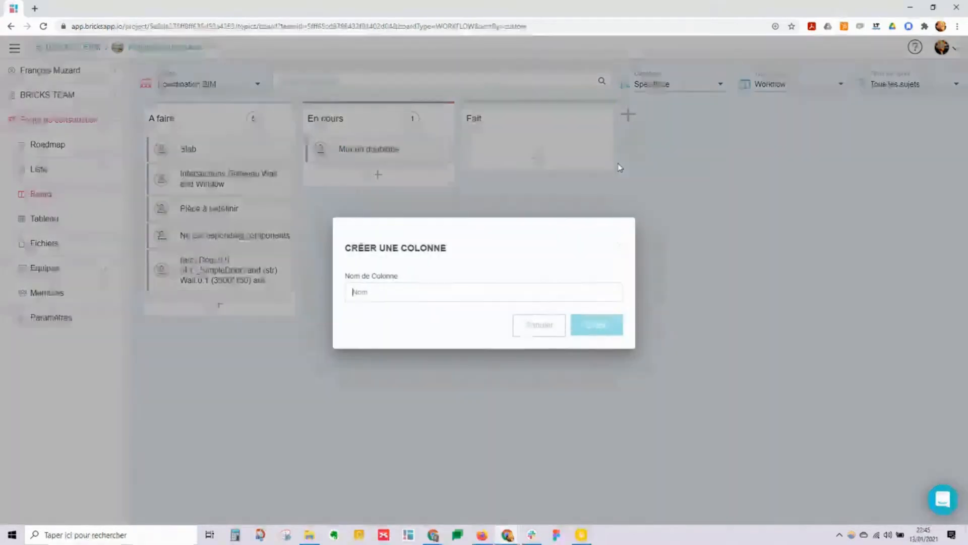
type("Validation BIM")
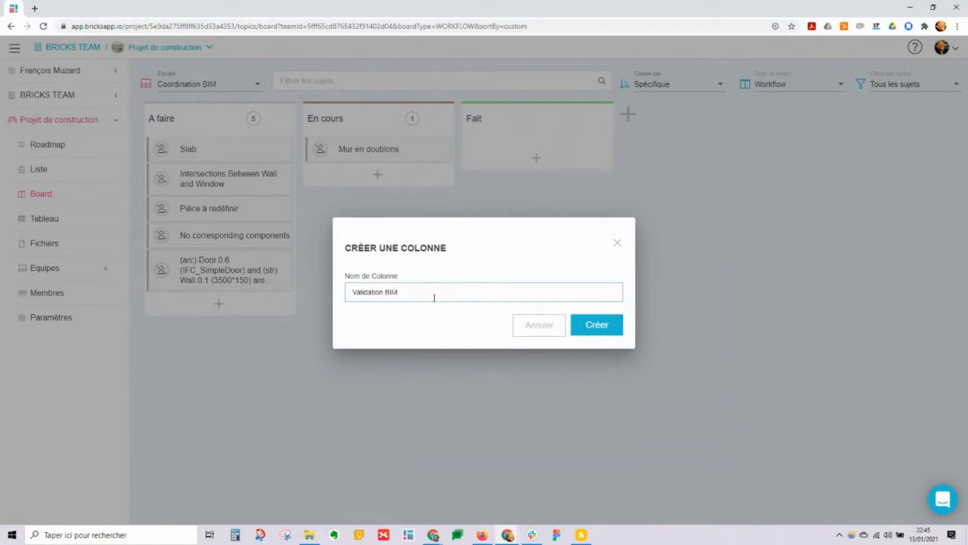
left_click(597, 330)
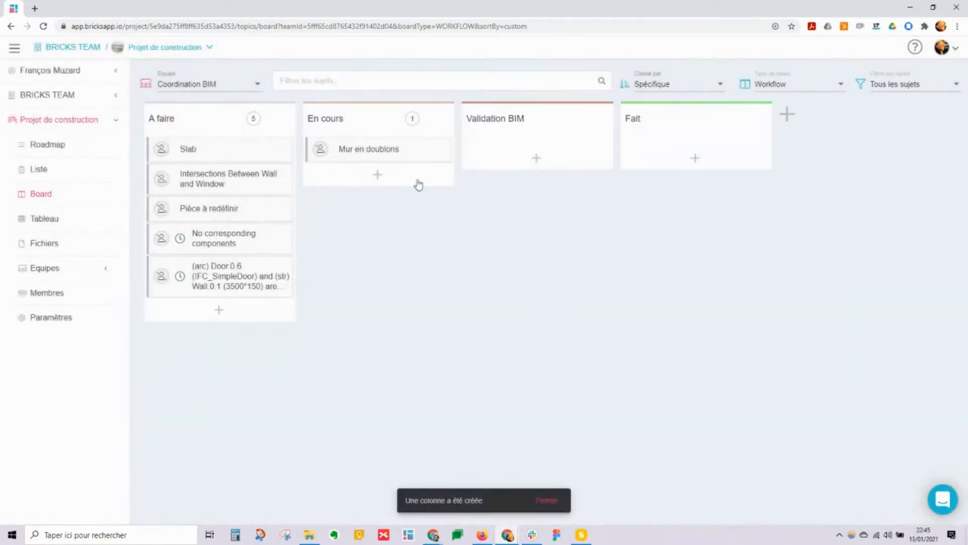
Post the comment "Cette tâche est fini export fait dans la GED." on the topic Pièce à redéfinir
left_click(226, 214)
left_click(688, 463)
type("Cette tâche est fini export fait dans")
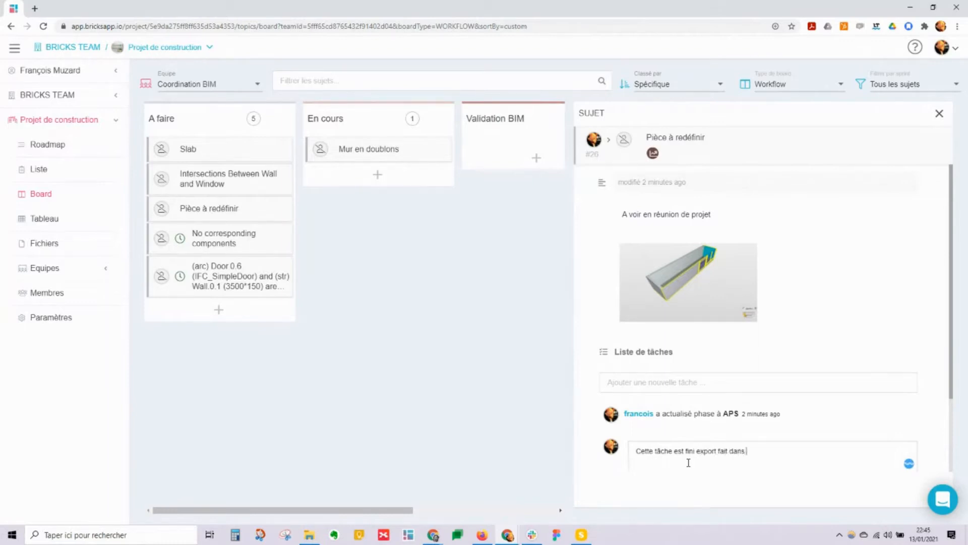
type("la GED.")
left_click(866, 456)
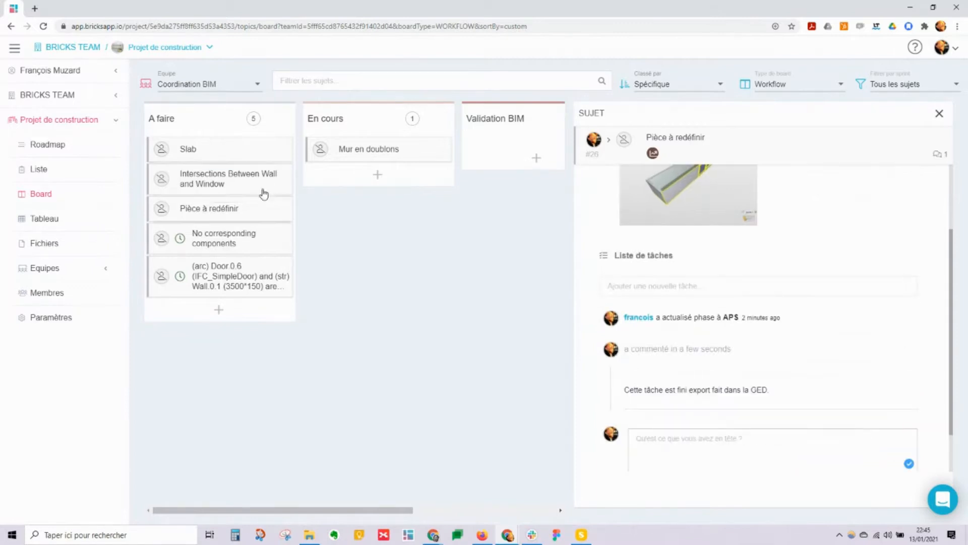
Move Pièce à redéfinir from A faire to Validation BIM, close its details and move it on to Fait
left_click_drag(257, 212, 524, 149)
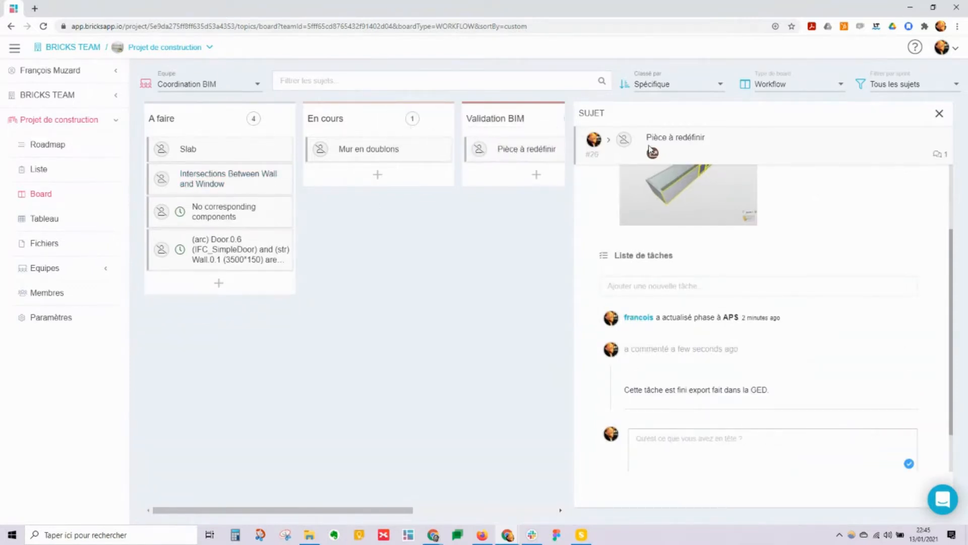
left_click(939, 113)
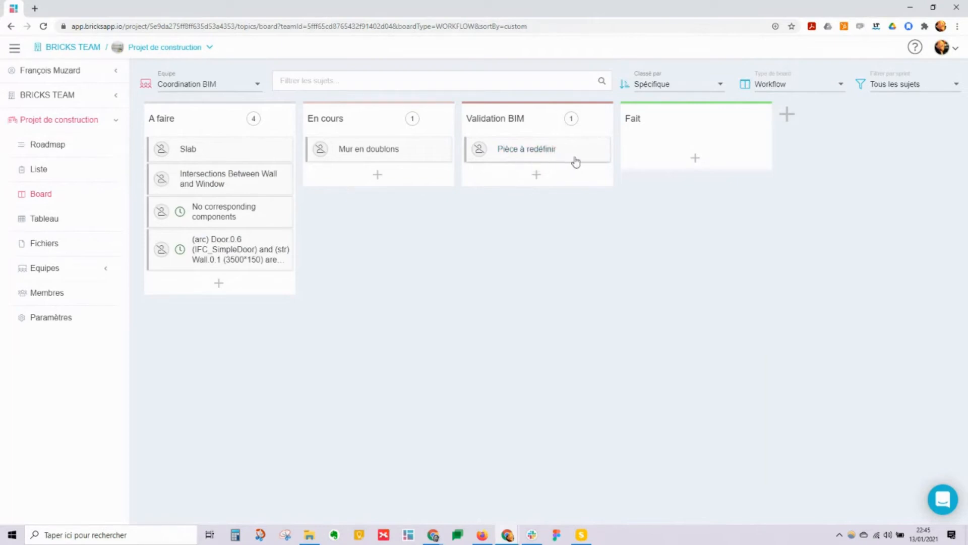
left_click_drag(562, 162, 716, 151)
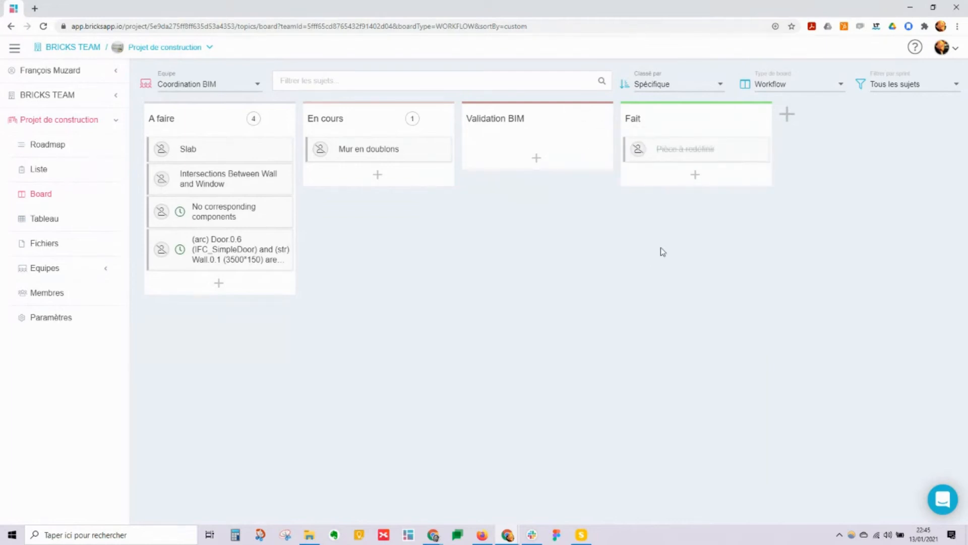